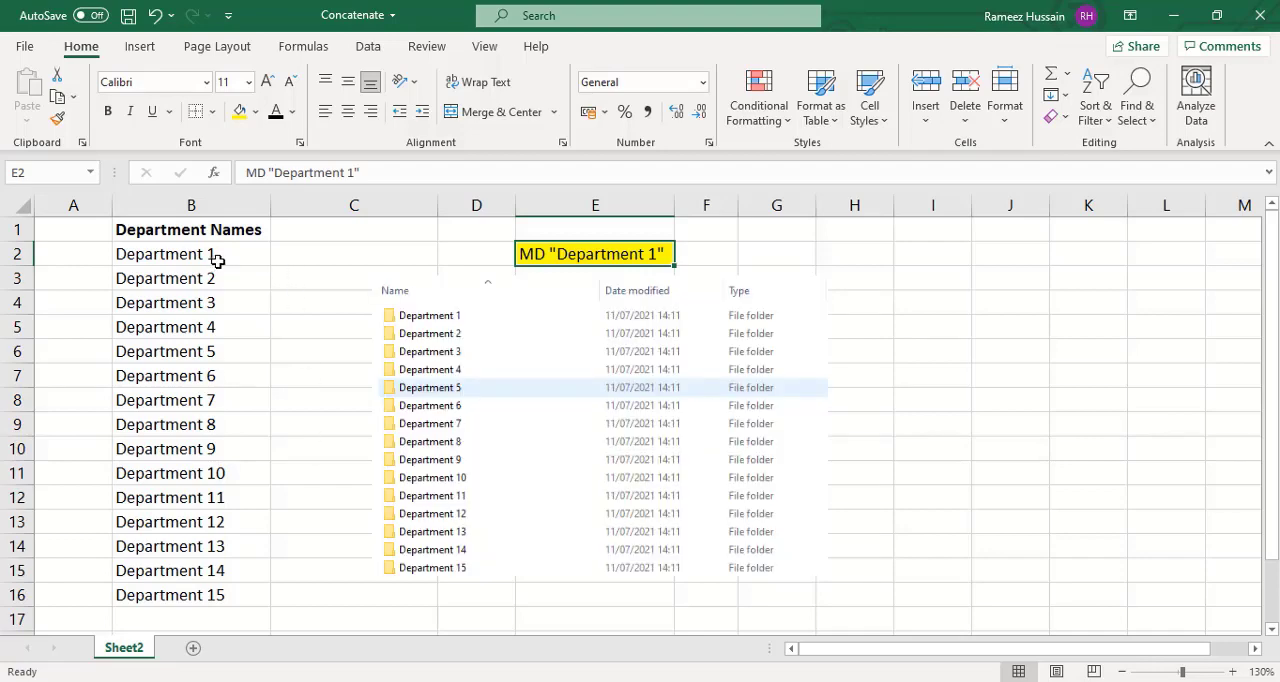
- Examine the department names in column B and the sample folder command in E2
{"action": "left_click", "coordinate": [215, 258]}
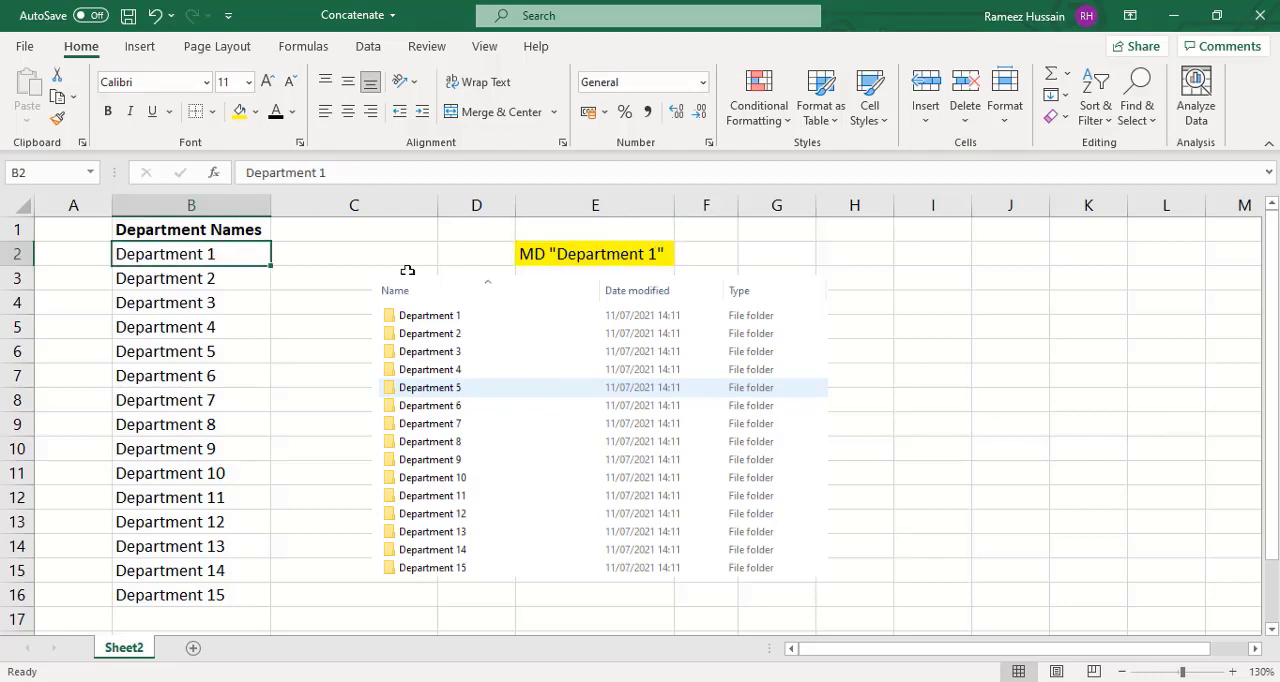
{"action": "key", "text": "ctrl+Down"}
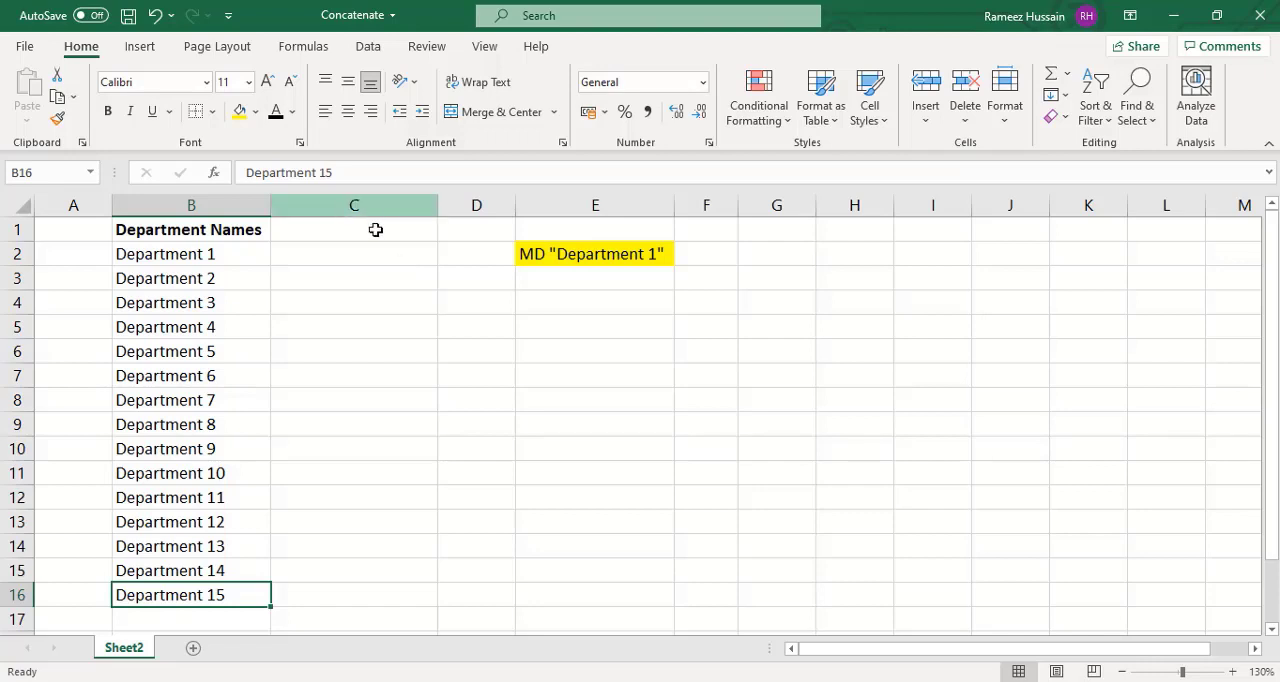
{"action": "left_click", "coordinate": [351, 252]}
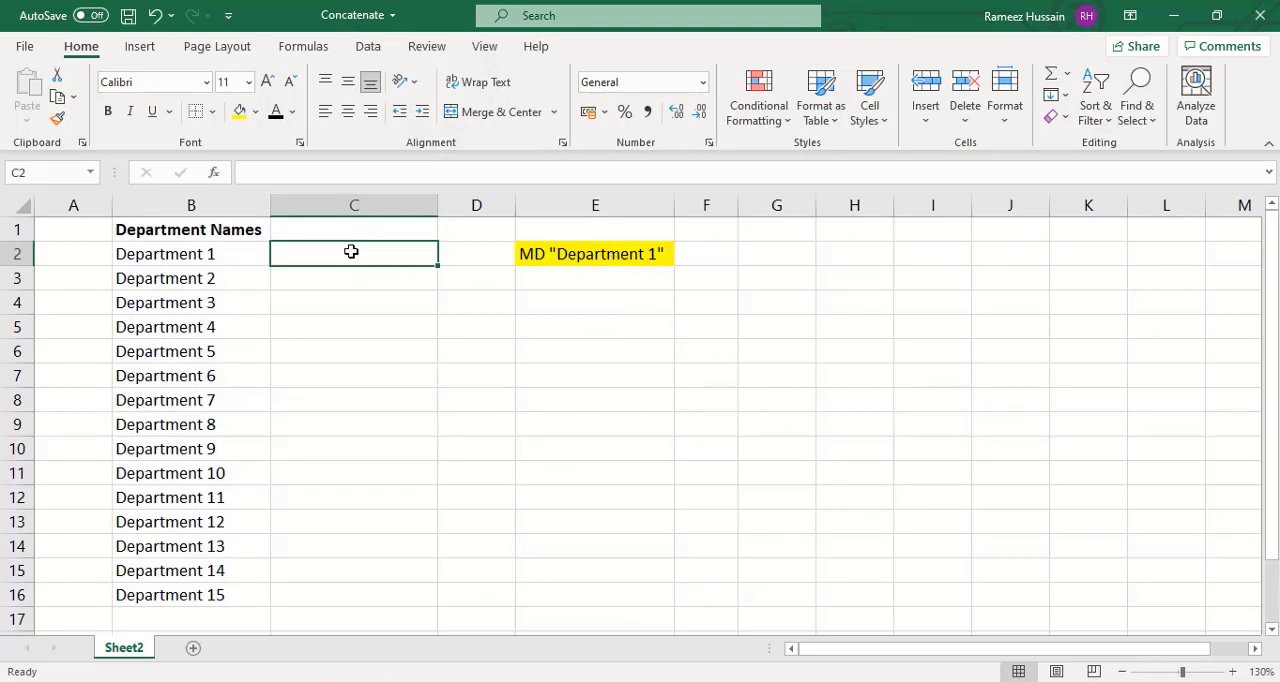
{"action": "key", "text": "Right"}
{"action": "key", "text": "Right"}
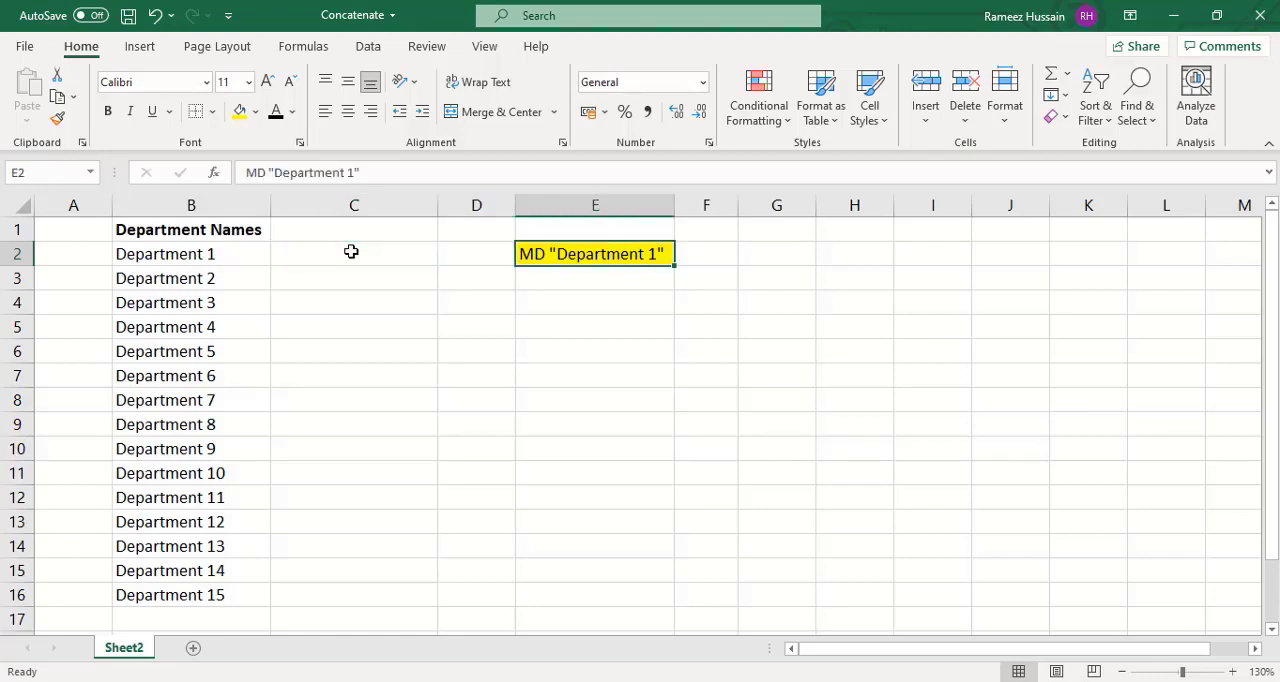
{"action": "key", "text": "Left"}
{"action": "key", "text": "Left"}
{"action": "key", "text": "Left"}
{"action": "key", "text": "Right"}
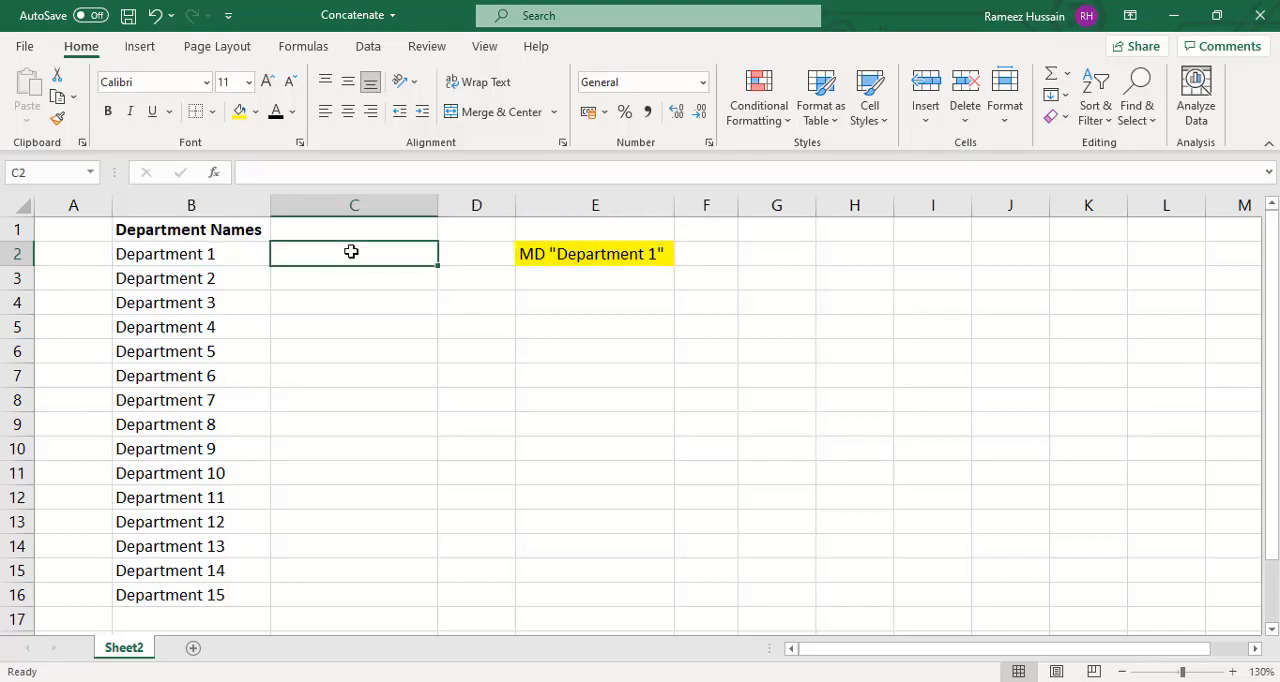
{"action": "key", "text": "Right"}
{"action": "key", "text": "Right"}
{"action": "left_click", "coordinate": [351, 251]}
{"action": "key", "text": "Right"}
{"action": "key", "text": "Right"}
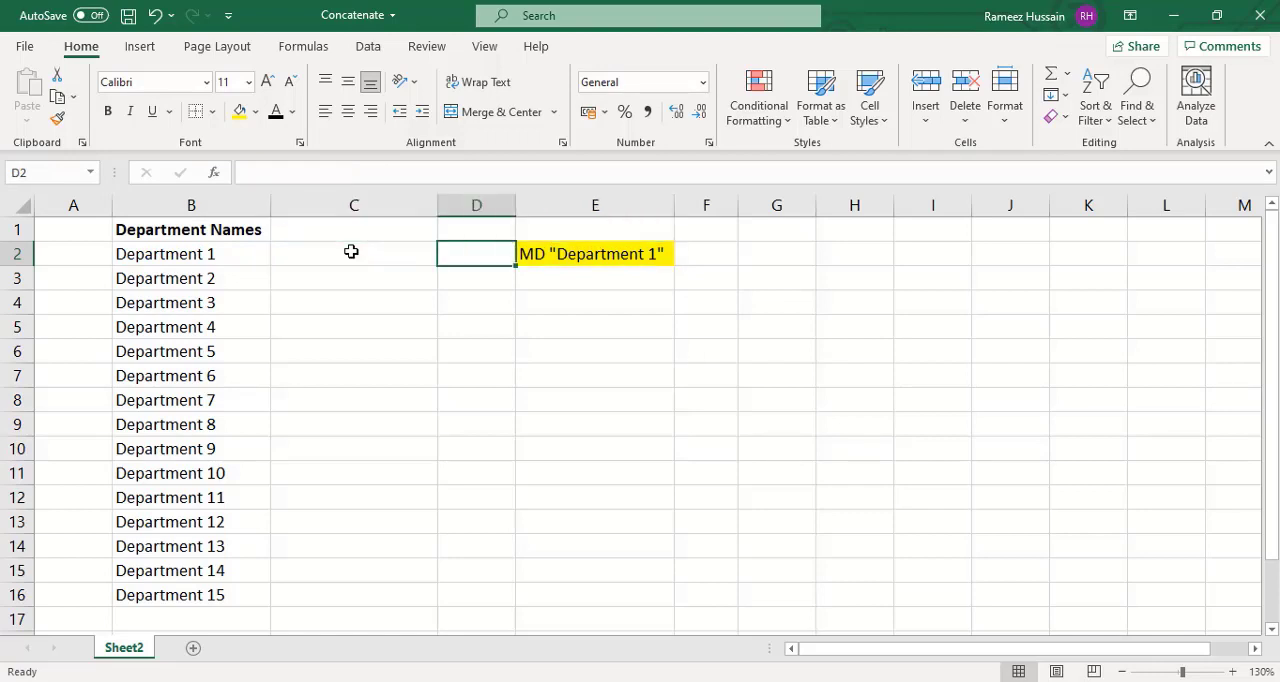
- Start a formula in C2 that joins the text "MD " with CHAR(34): ="MD "&CHAR(34)
{"action": "left_click", "coordinate": [351, 251]}
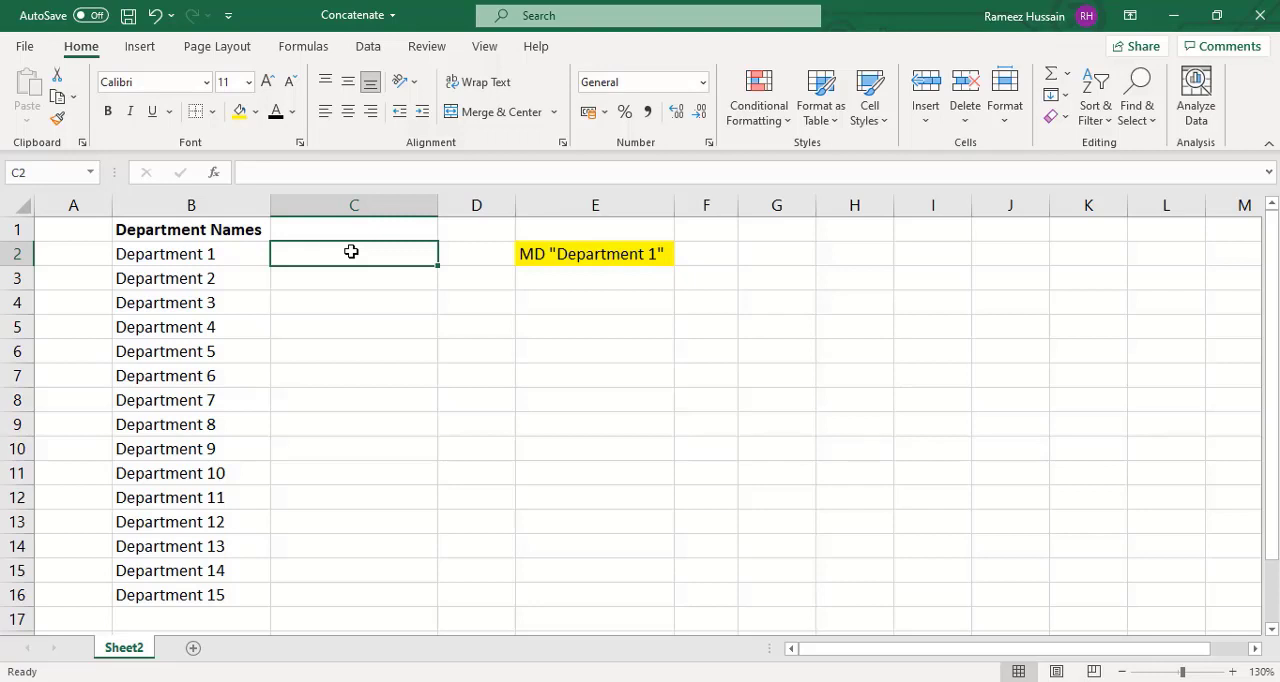
{"action": "type", "text": "="}
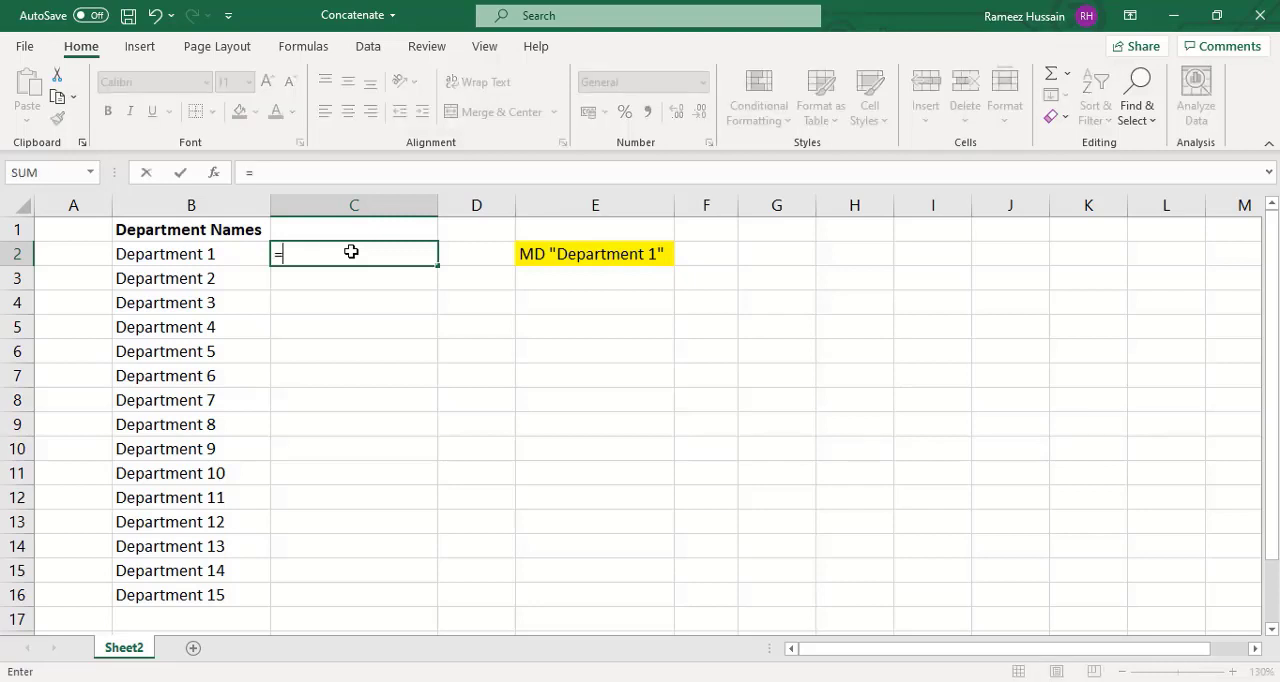
{"action": "type", "text": "\"MD \""}
{"action": "type", "text": "&"}
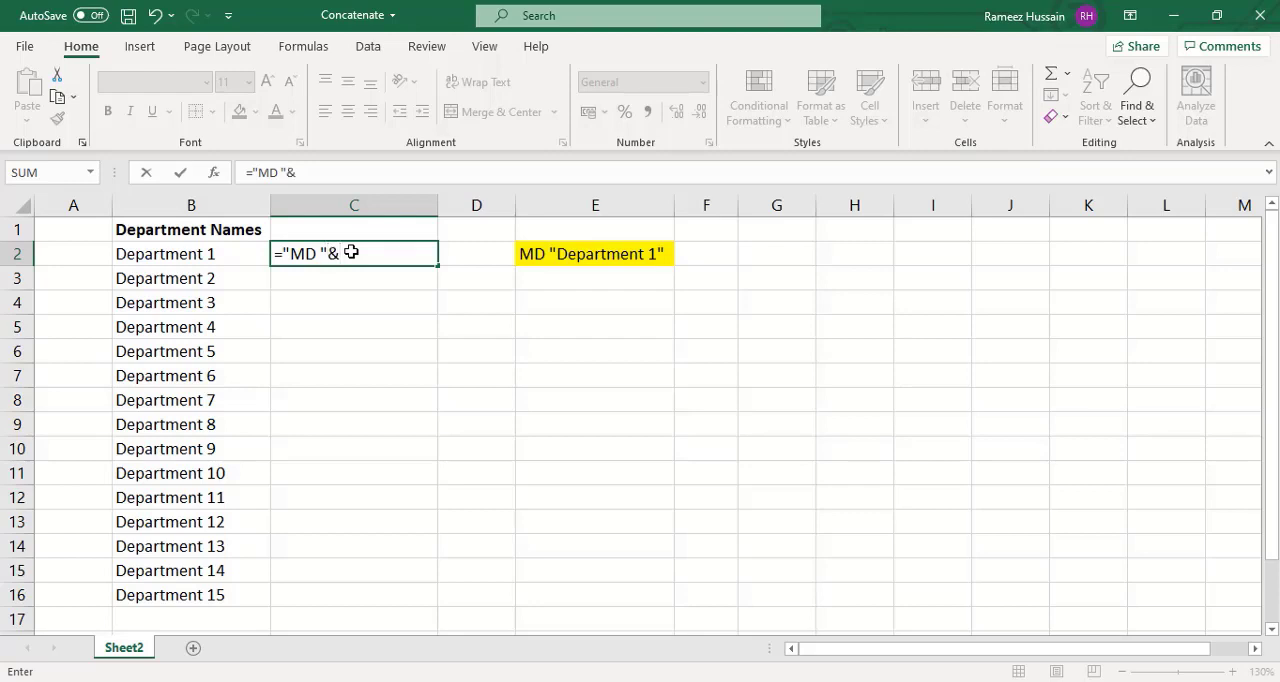
{"action": "type", "text": "Char"}
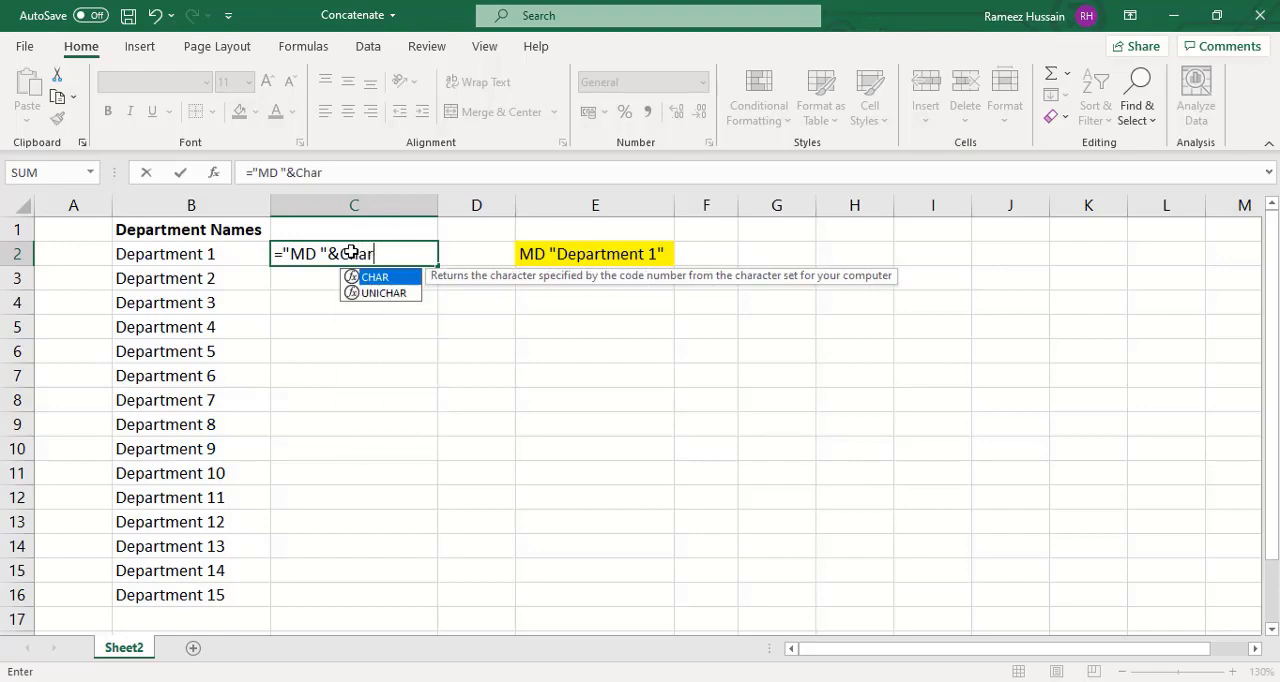
{"action": "key", "text": "Tab"}
{"action": "type", "text": "34"}
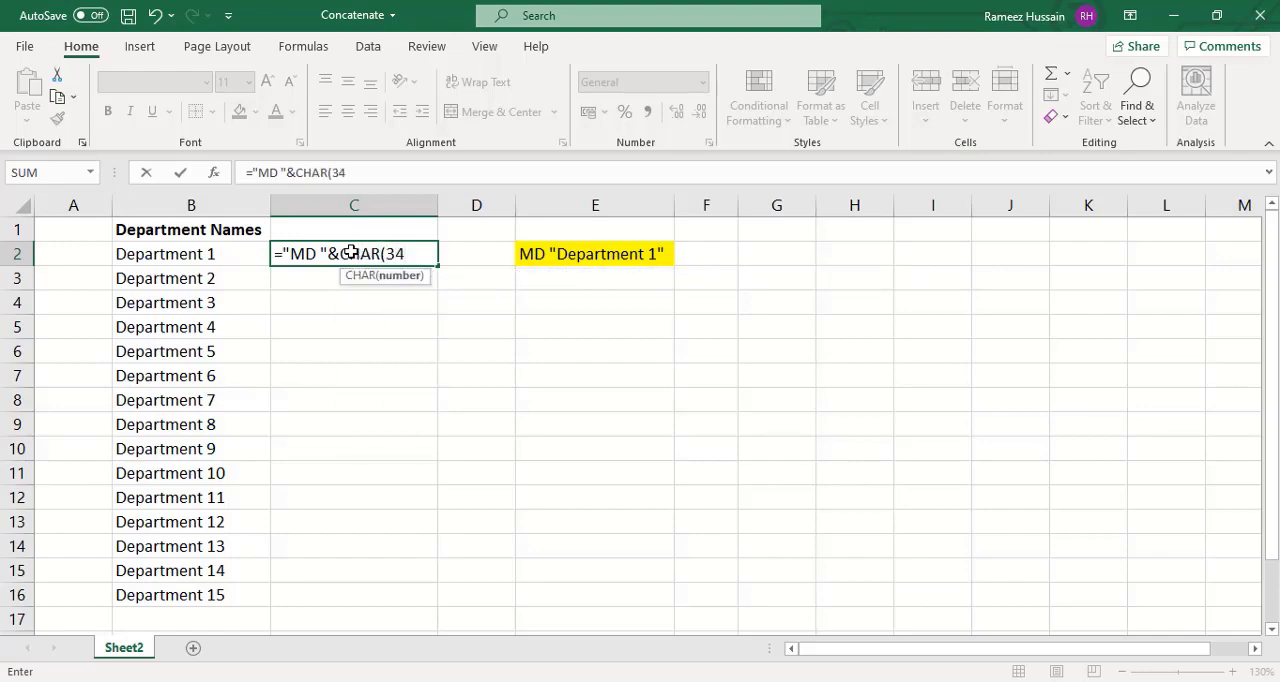
{"action": "type", "text": ")"}
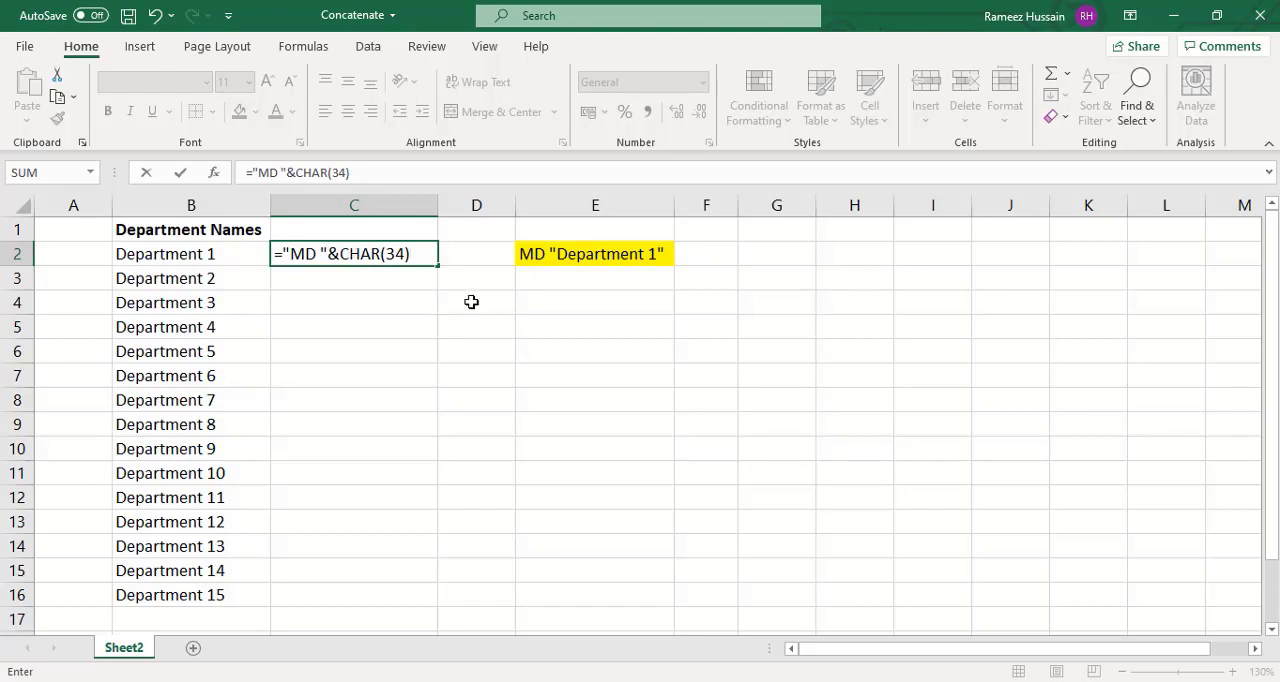
- Complete the C2 formula by appending &B2&CHAR(34) and enter it
{"action": "type", "text": "&"}
{"action": "left_click", "coordinate": [162, 256]}
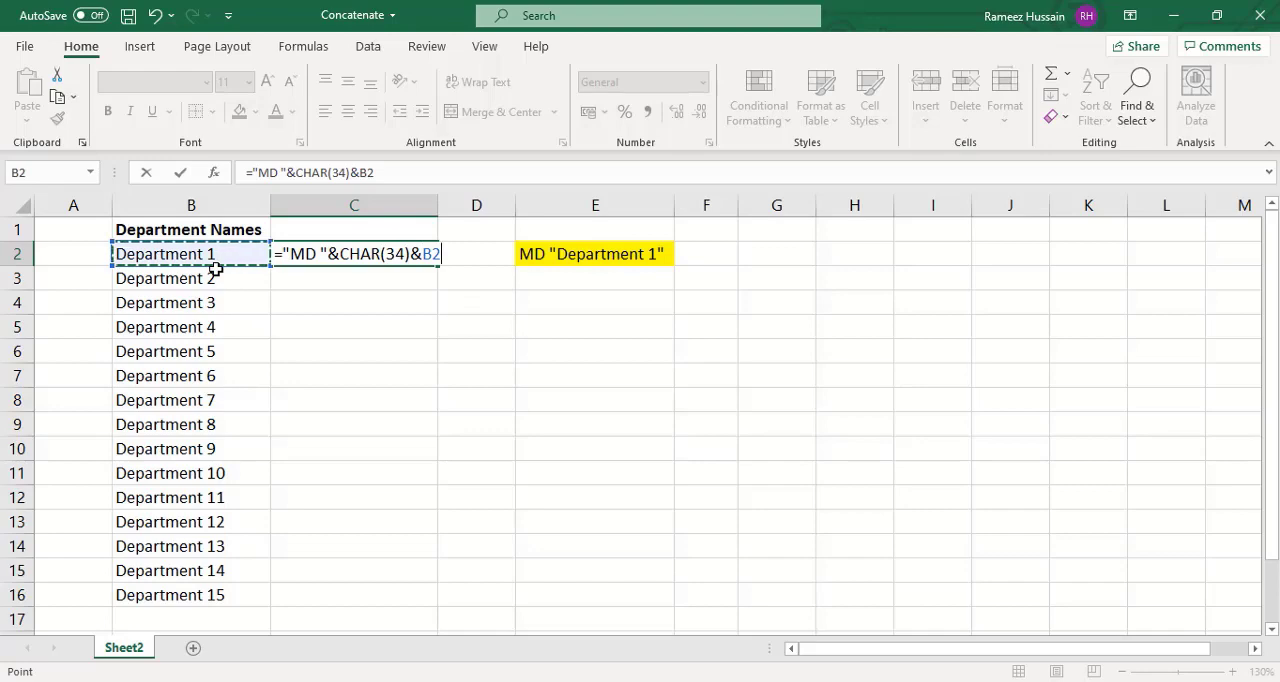
{"action": "type", "text": "&"}
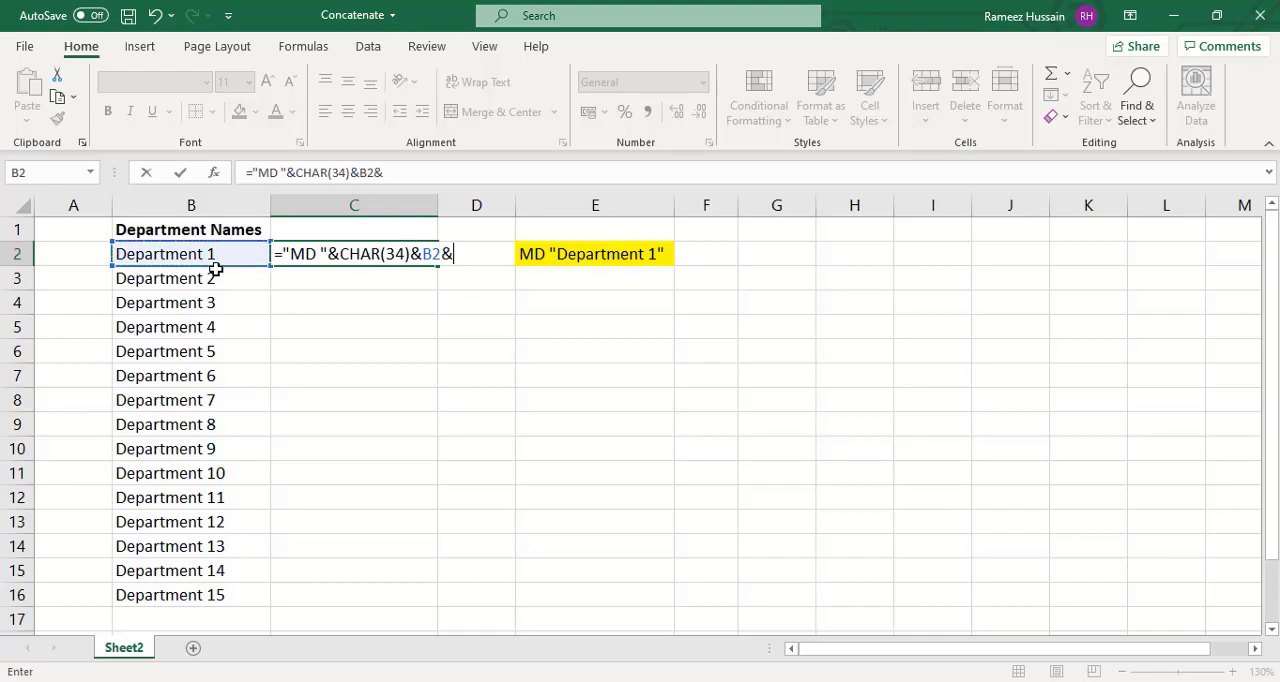
{"action": "type", "text": "c"}
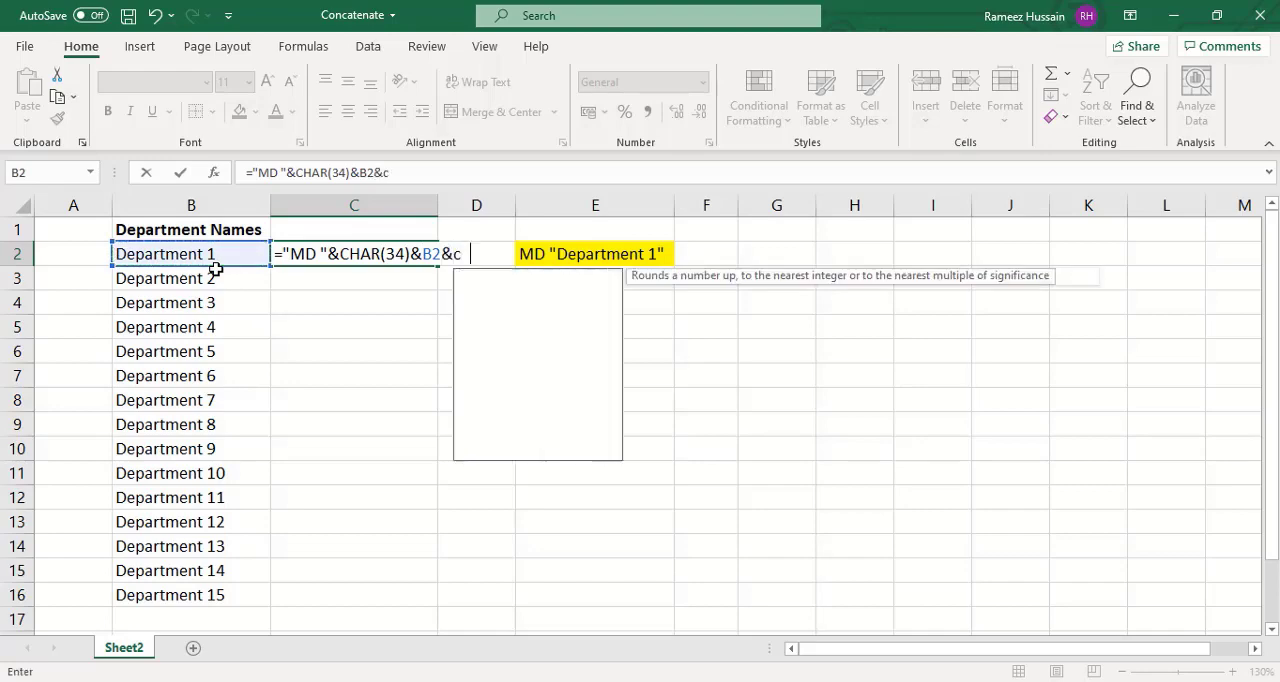
{"action": "type", "text": "har"}
{"action": "key", "text": "Tab"}
{"action": "type", "text": "3"}
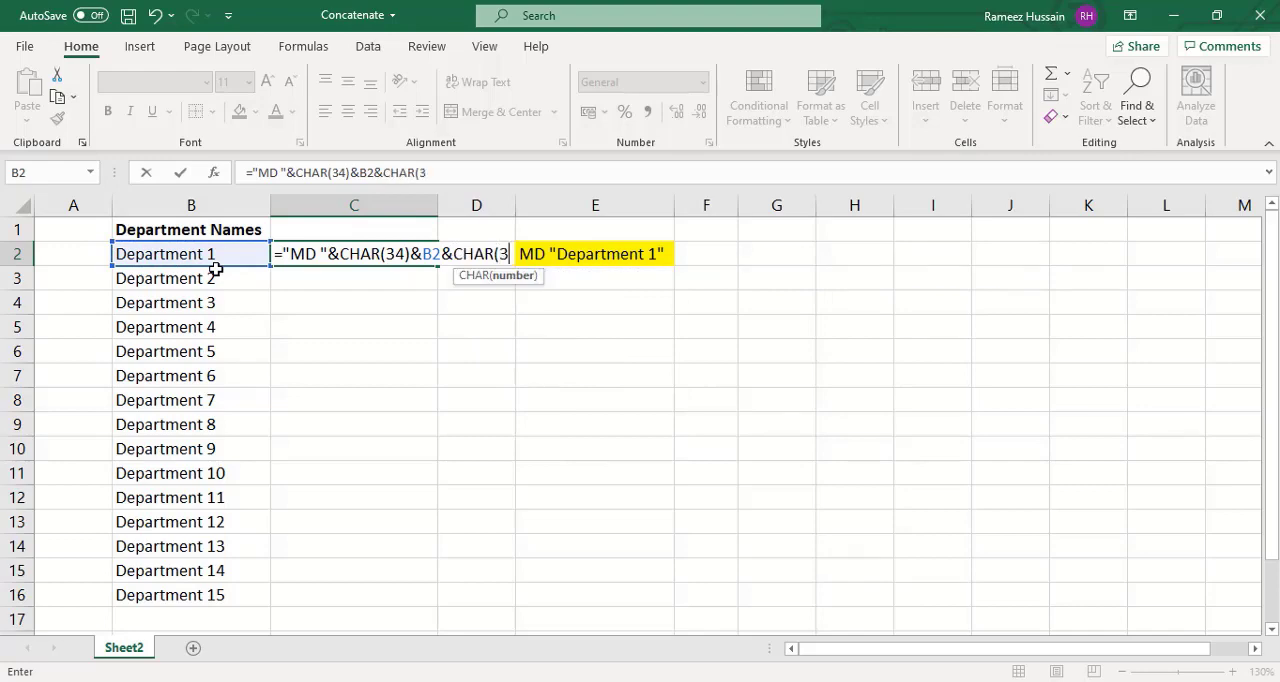
{"action": "type", "text": "4"}
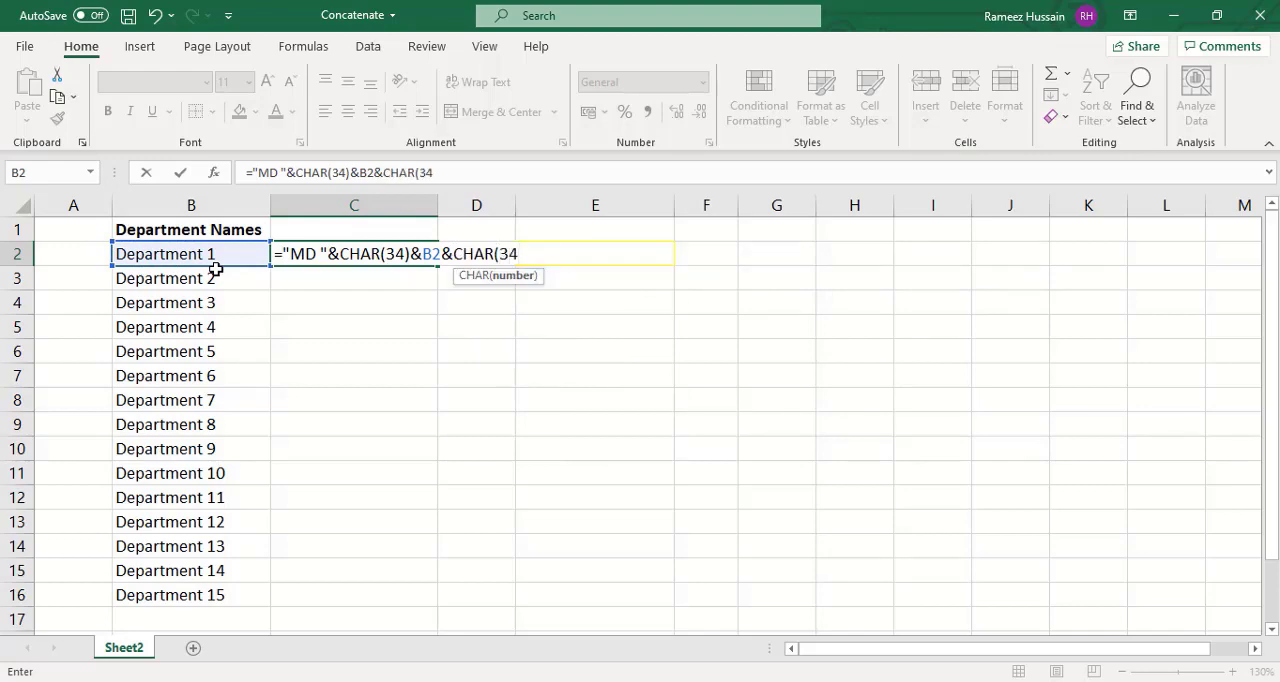
{"action": "type", "text": ")"}
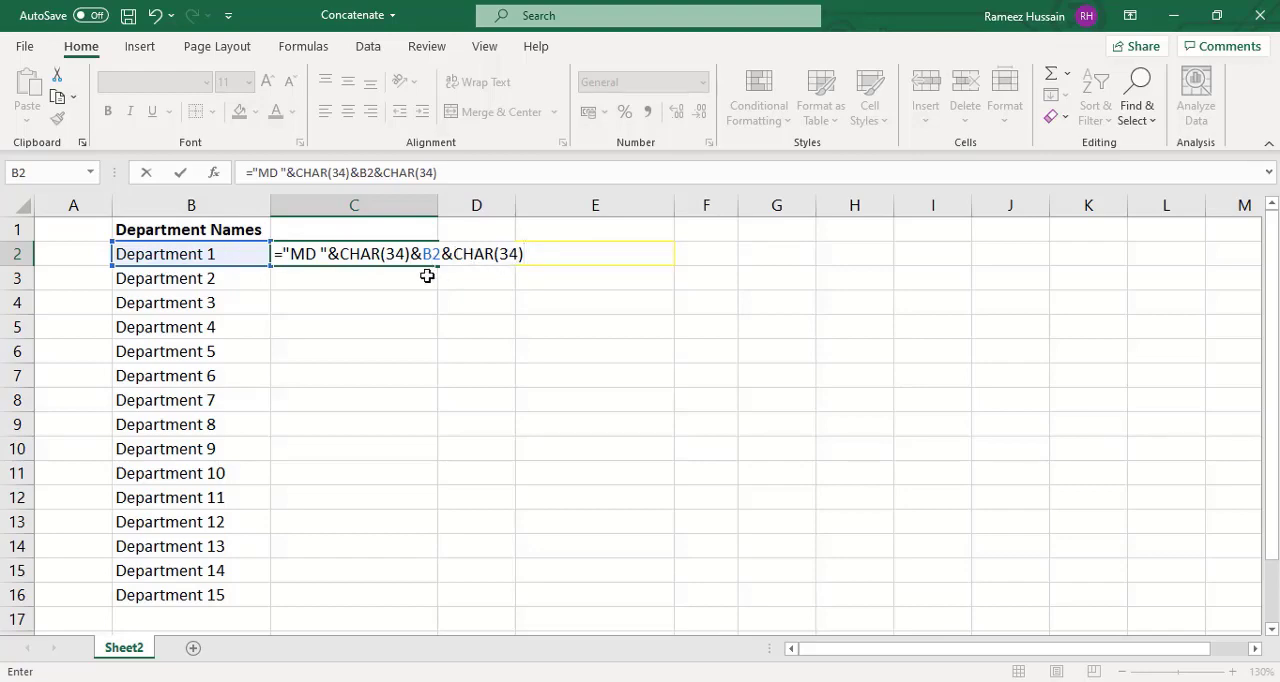
{"action": "key", "text": "Return"}
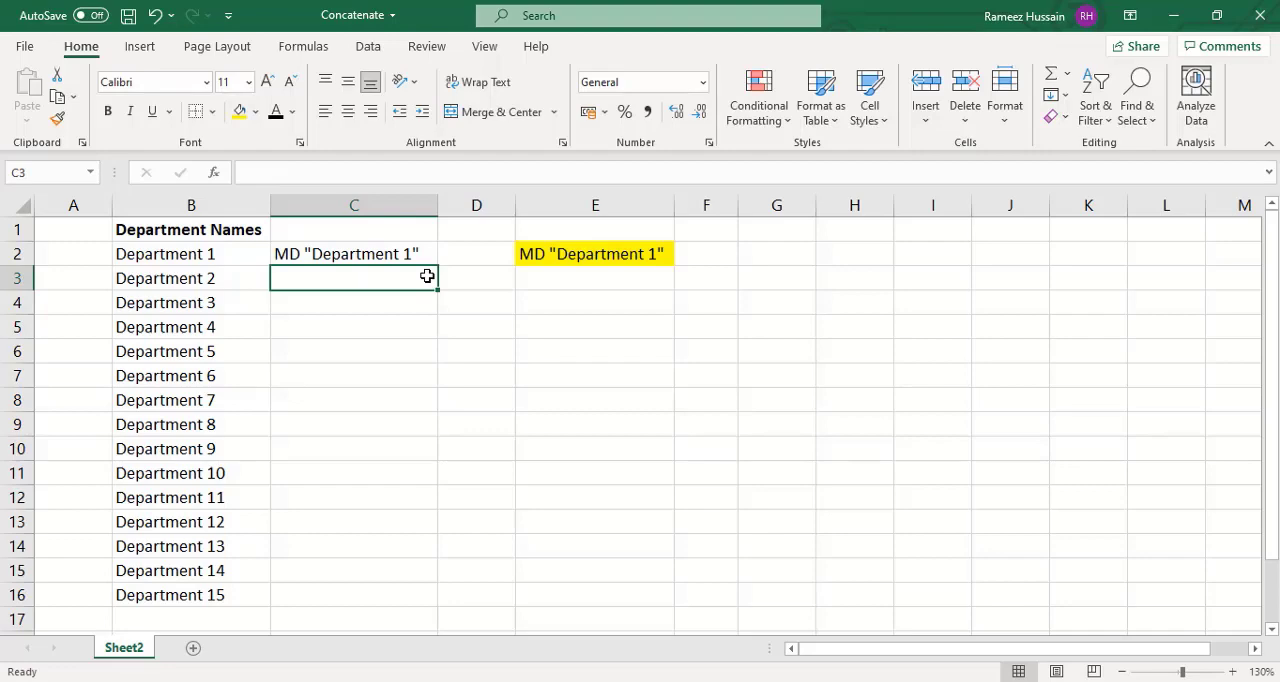
- Fill the C2 formula down column C to row 16
{"action": "left_click", "coordinate": [425, 255]}
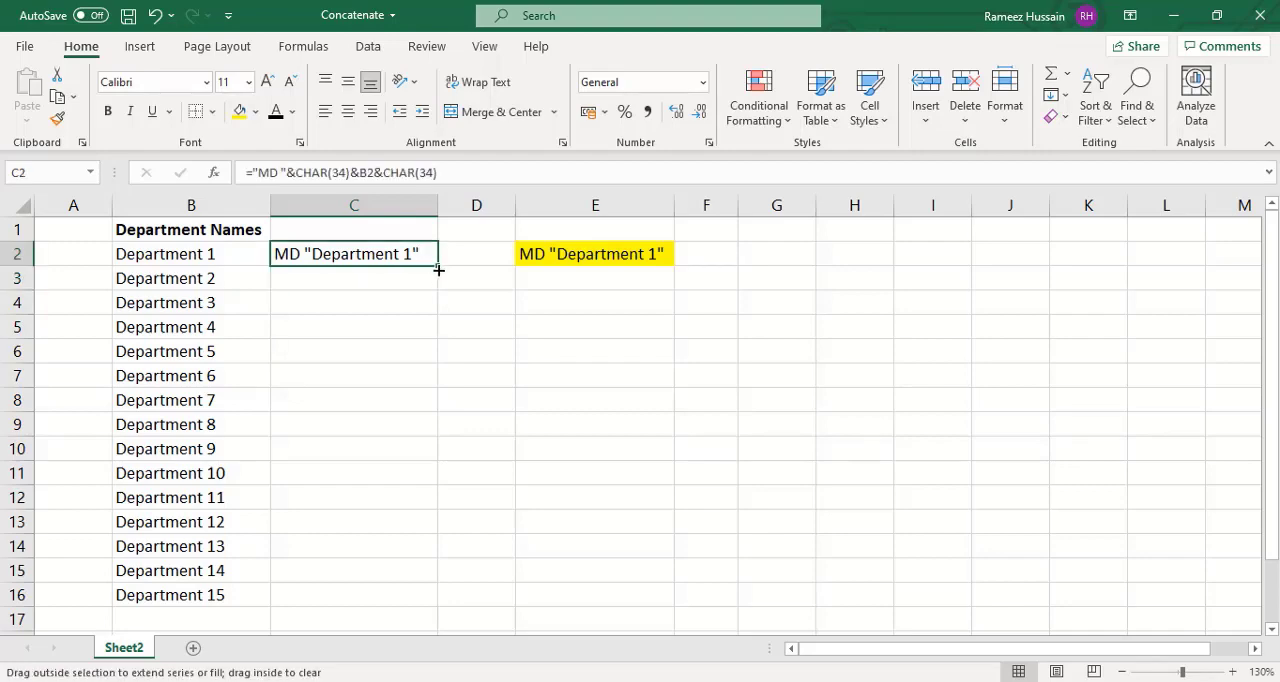
{"action": "double_click", "coordinate": [438, 270]}
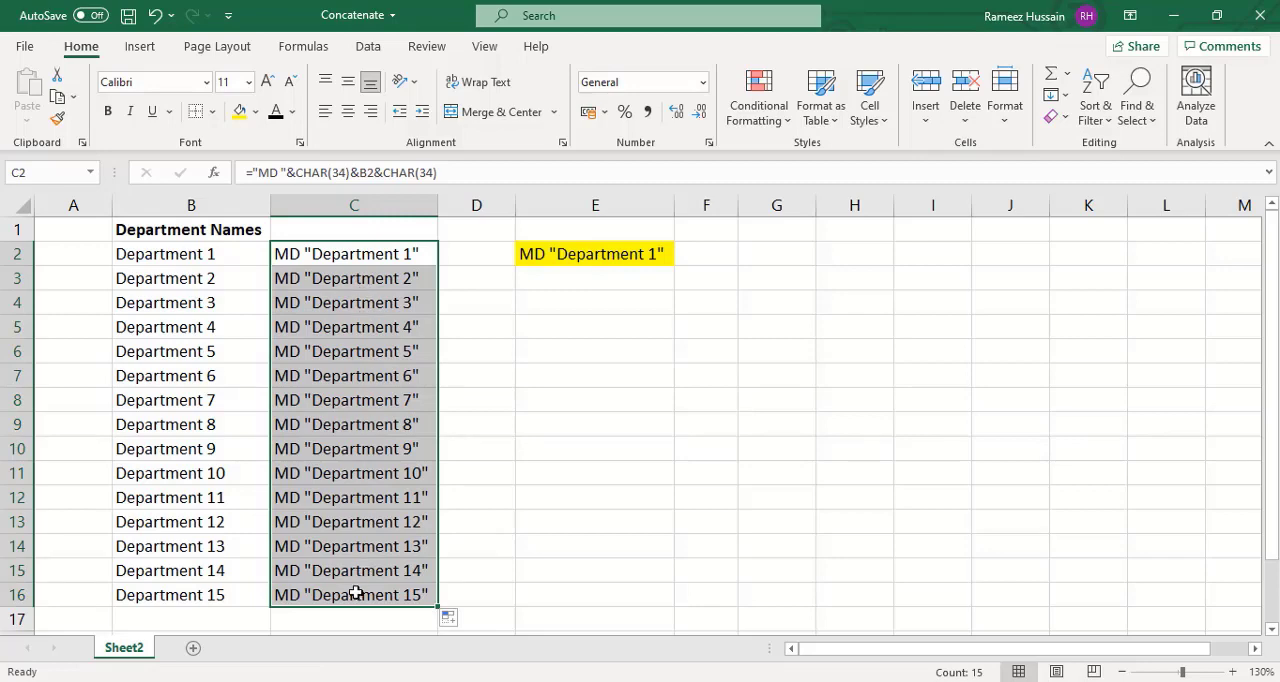
{"action": "left_click", "coordinate": [363, 254]}
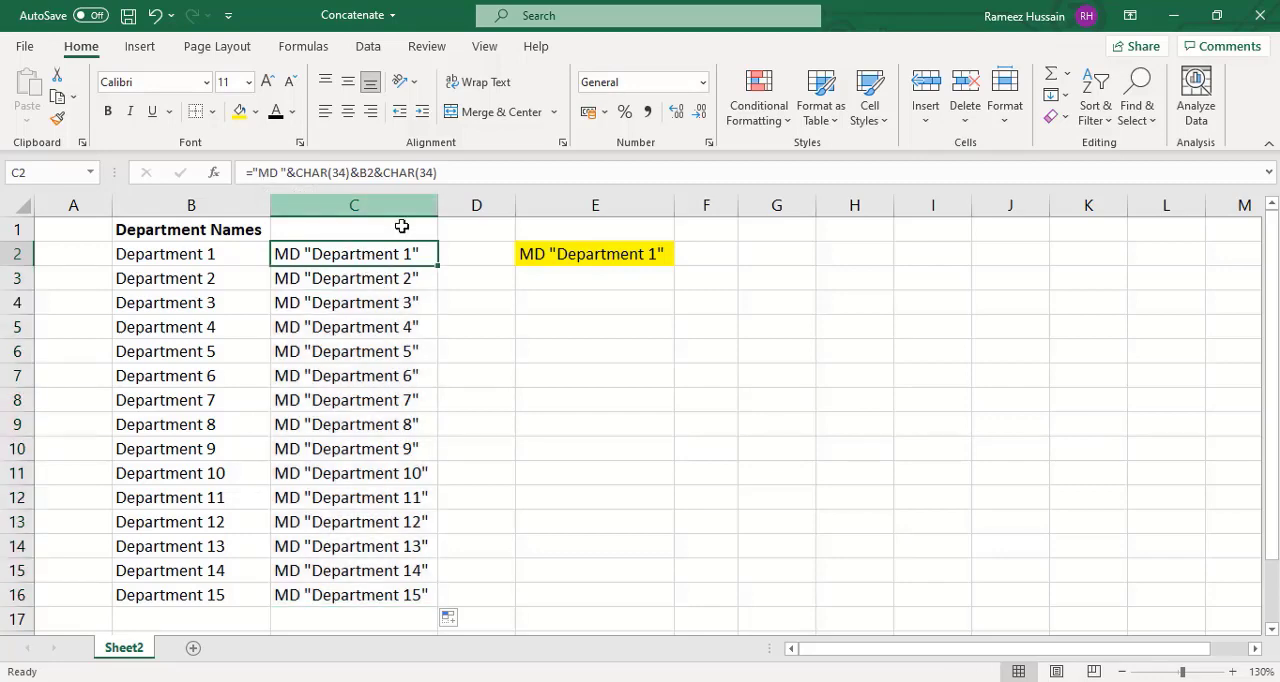
- Review the parts of the C2 formula: the MD text, both CHAR(34) quotation marks and the B2 reference
{"action": "scroll", "coordinate": [402, 219], "scroll_direction": "up", "scroll_amount": 2}
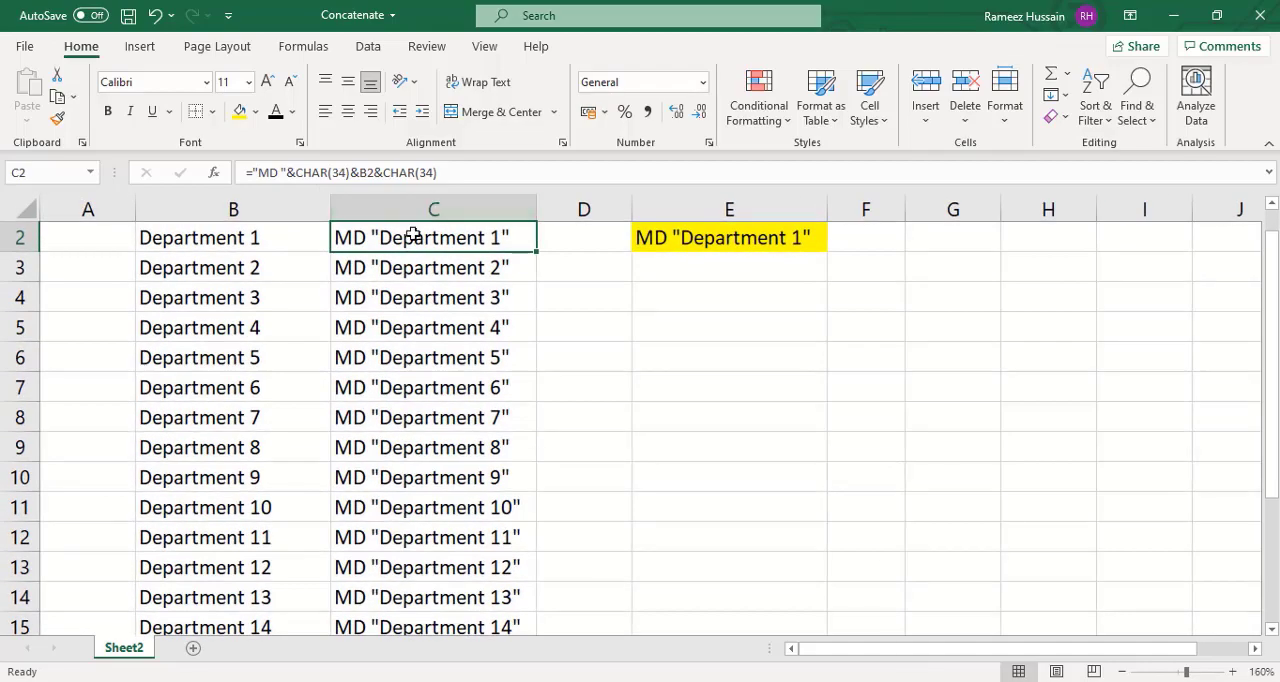
{"action": "scroll", "coordinate": [413, 233], "scroll_direction": "down", "scroll_amount": 2}
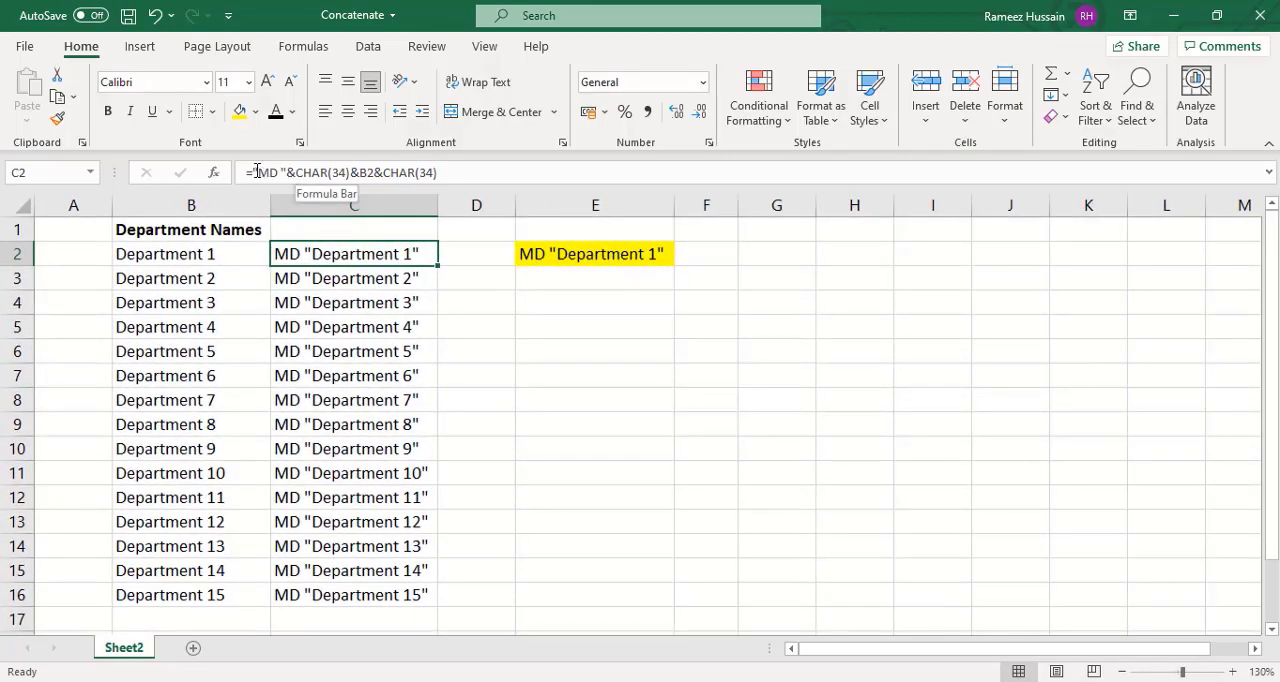
{"action": "left_click_drag", "start_coordinate": [253, 172], "coordinate": [352, 173]}
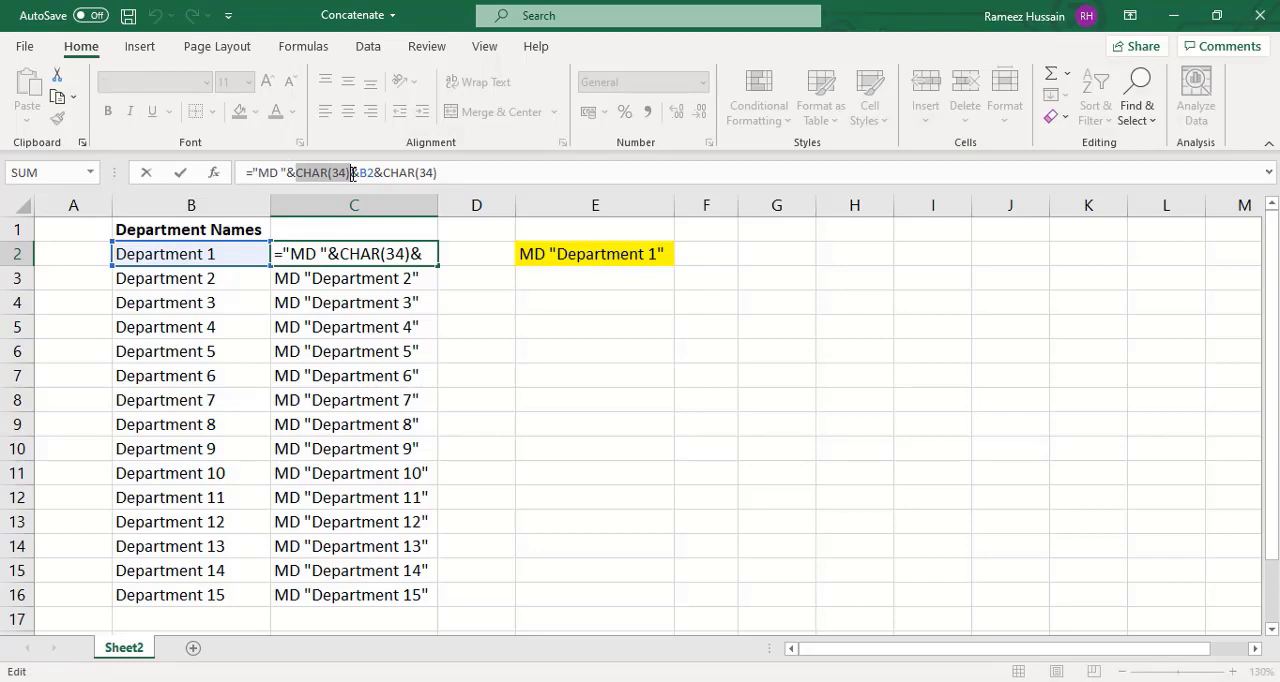
{"action": "left_click_drag", "start_coordinate": [359, 172], "coordinate": [444, 172]}
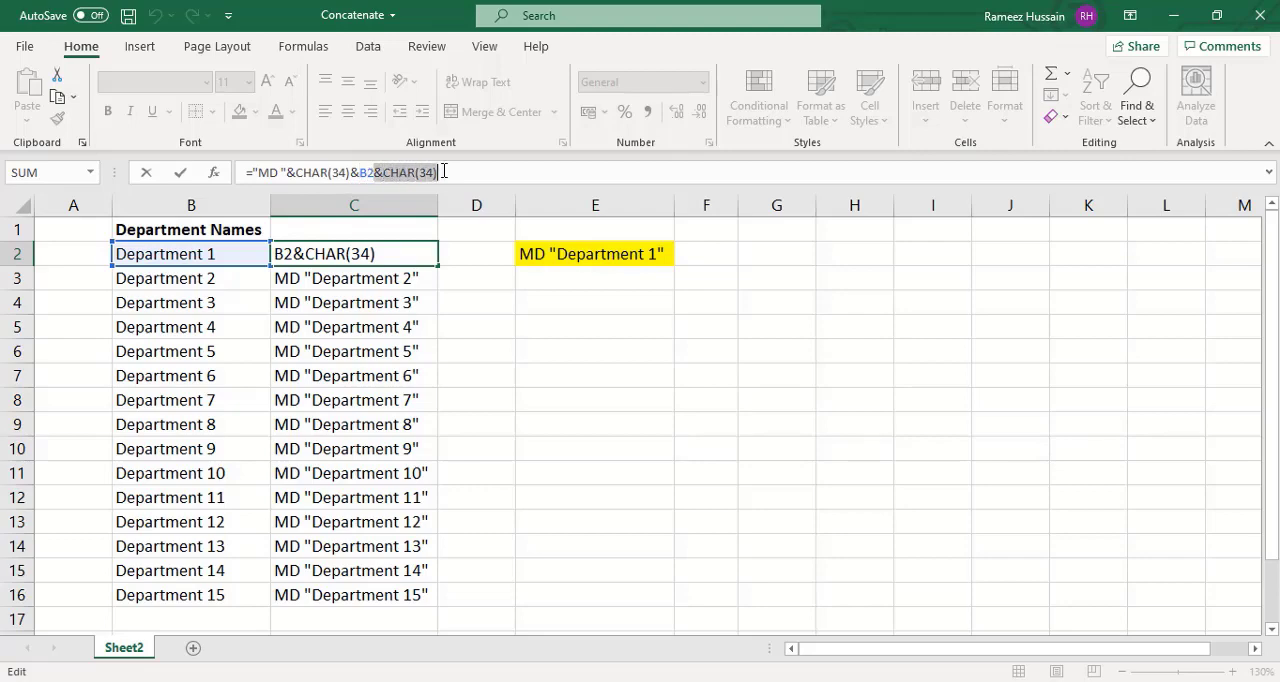
{"action": "left_click", "coordinate": [469, 297]}
- Clear the formulas from C2:C16
{"action": "left_click", "coordinate": [400, 257]}
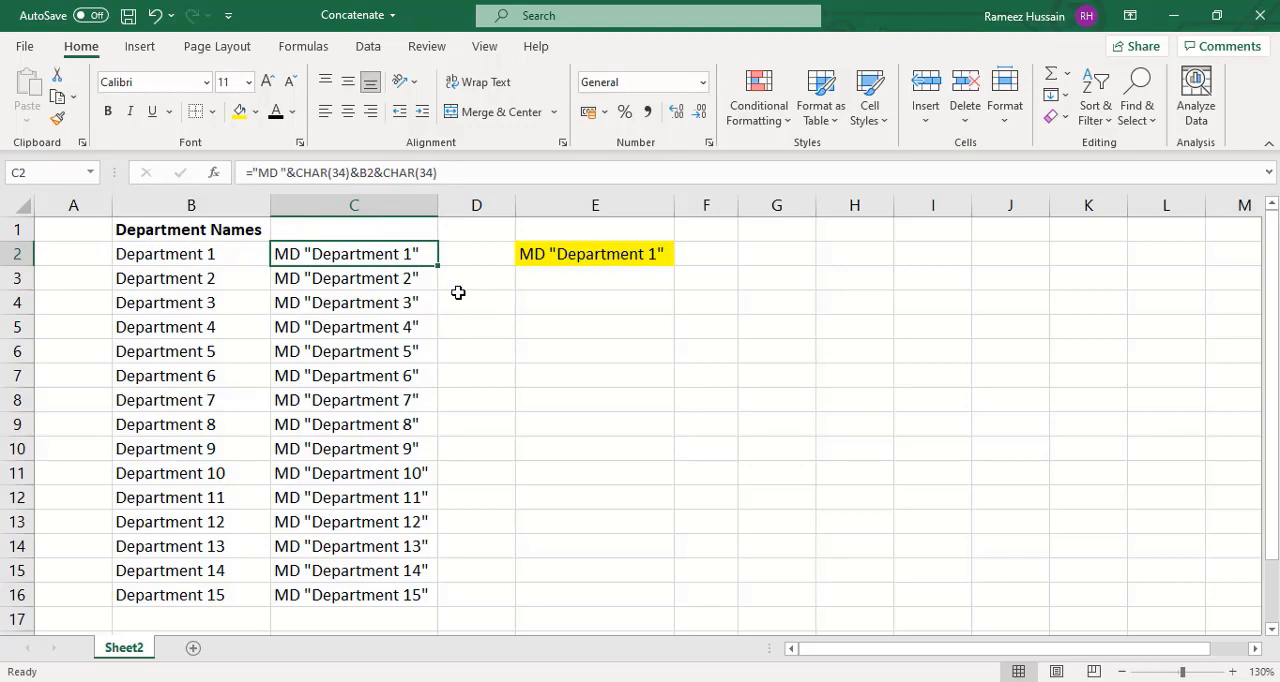
{"action": "key", "text": "ctrl+shift+Down"}
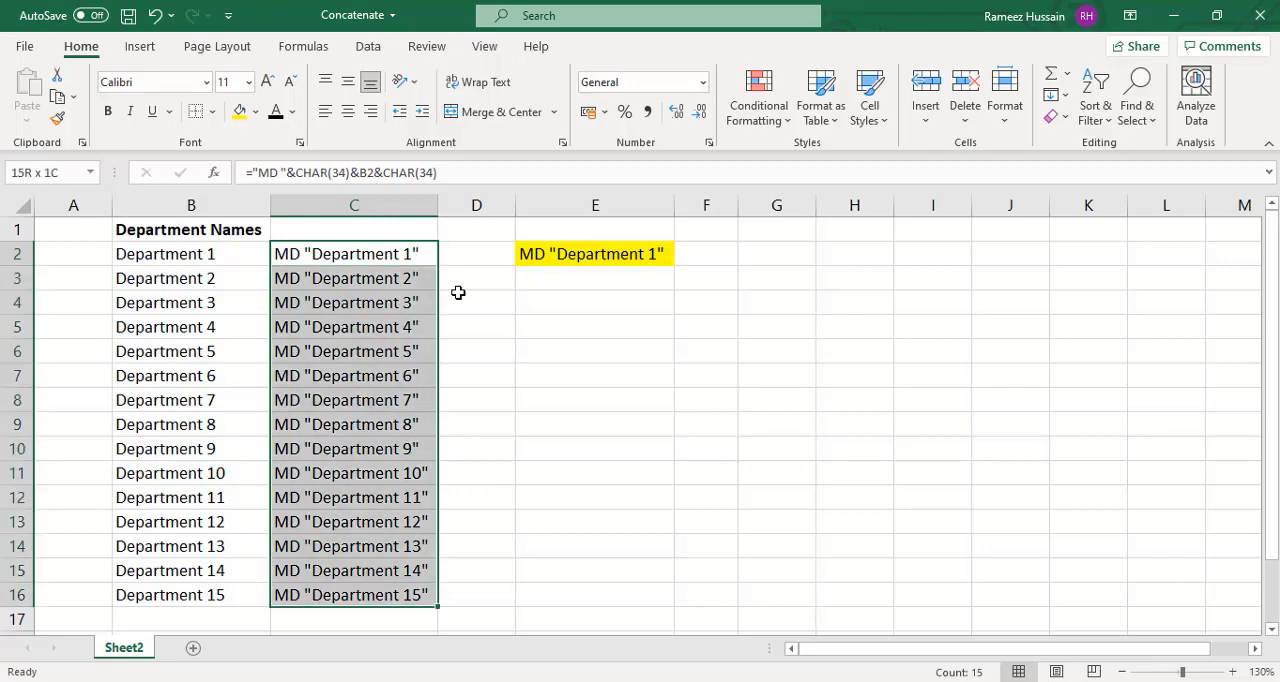
{"action": "key", "text": "Delete"}
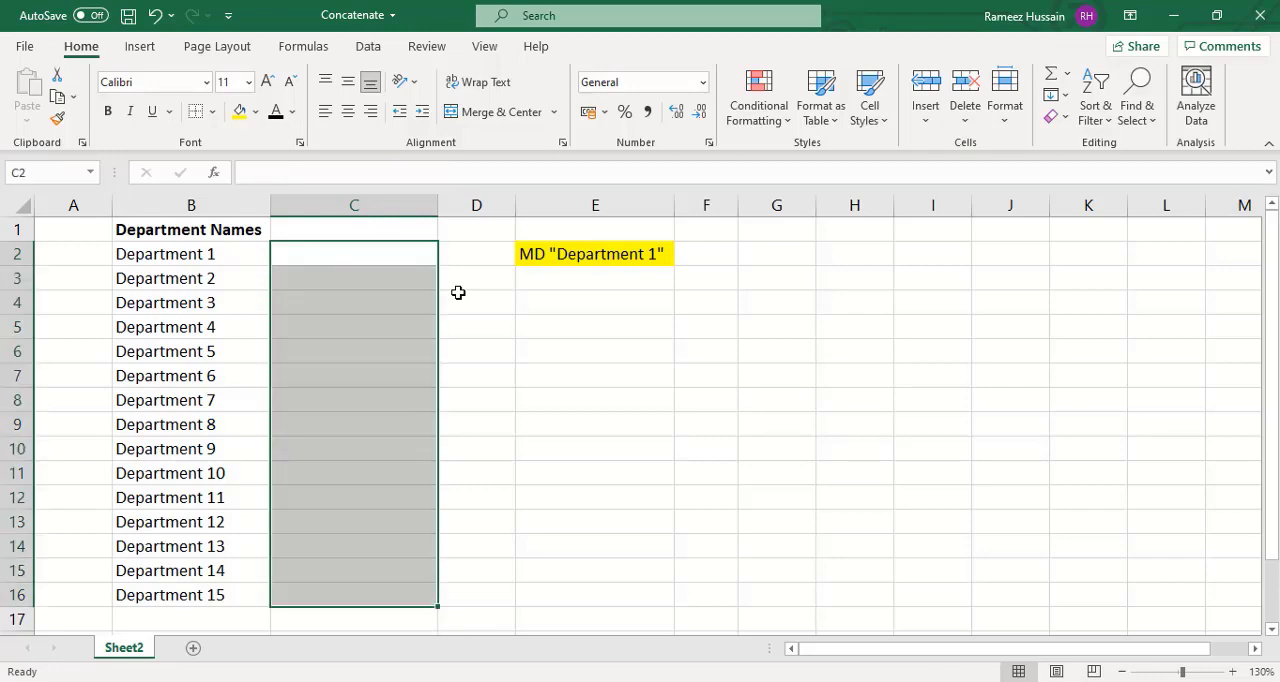
- Enter MD "Department 1" as plain text in C2 and Flash Fill the pattern down to C16
{"action": "left_click", "coordinate": [357, 251]}
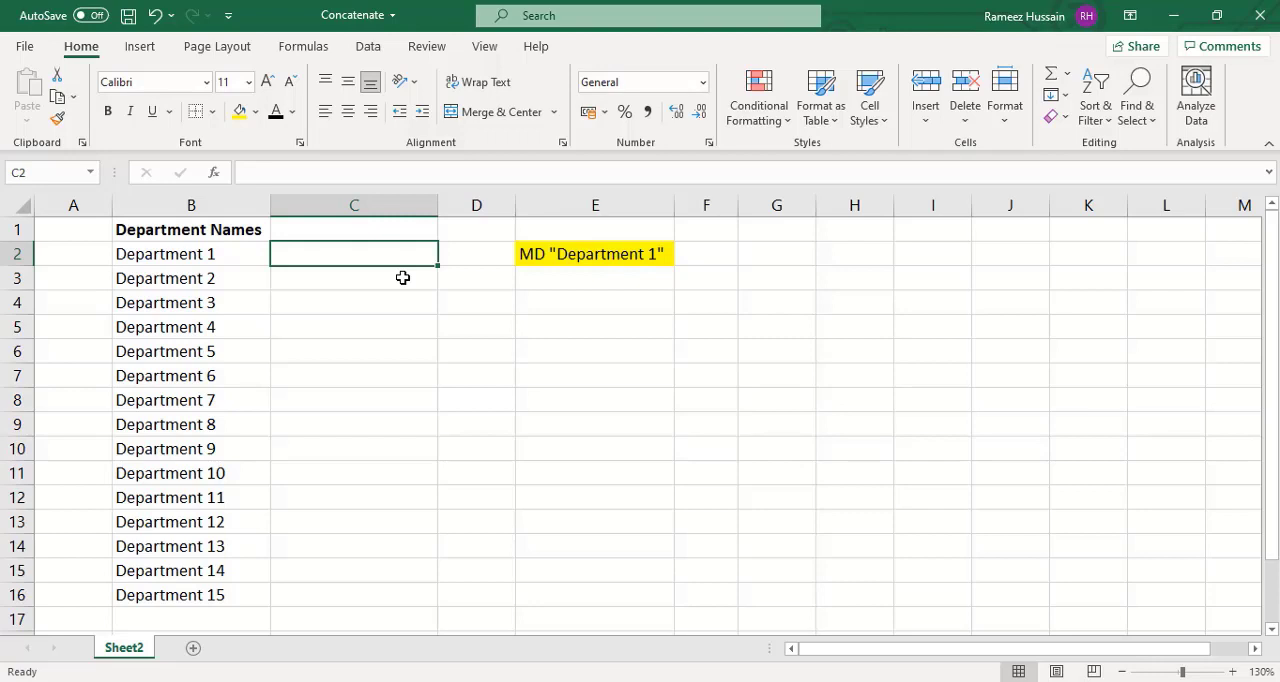
{"action": "type", "text": "MD"}
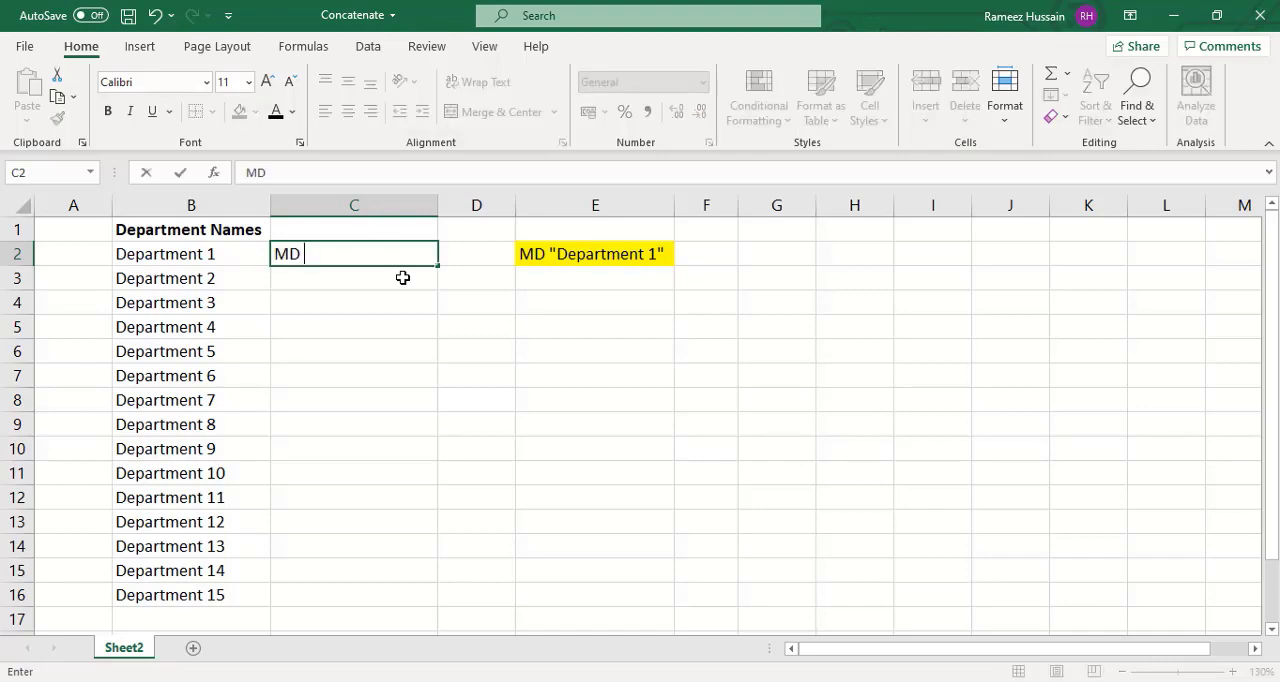
{"action": "type", "text": " \"Department"}
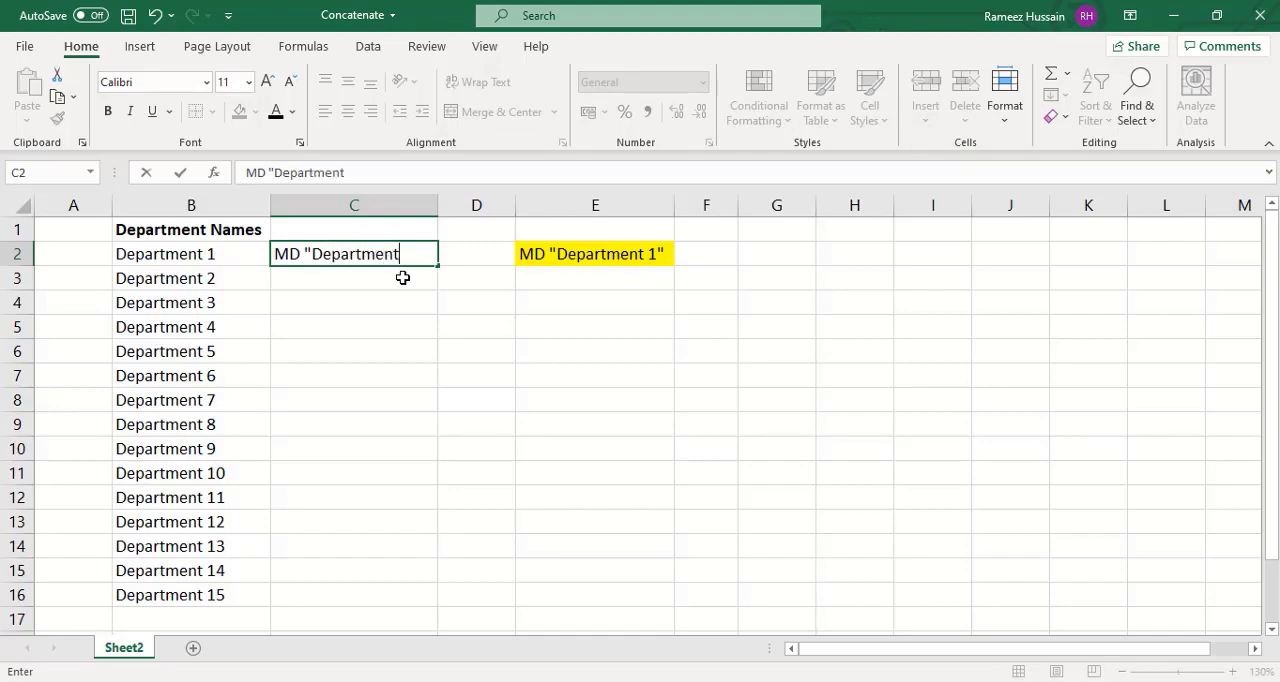
{"action": "type", "text": " 1\""}
{"action": "key", "text": "Return"}
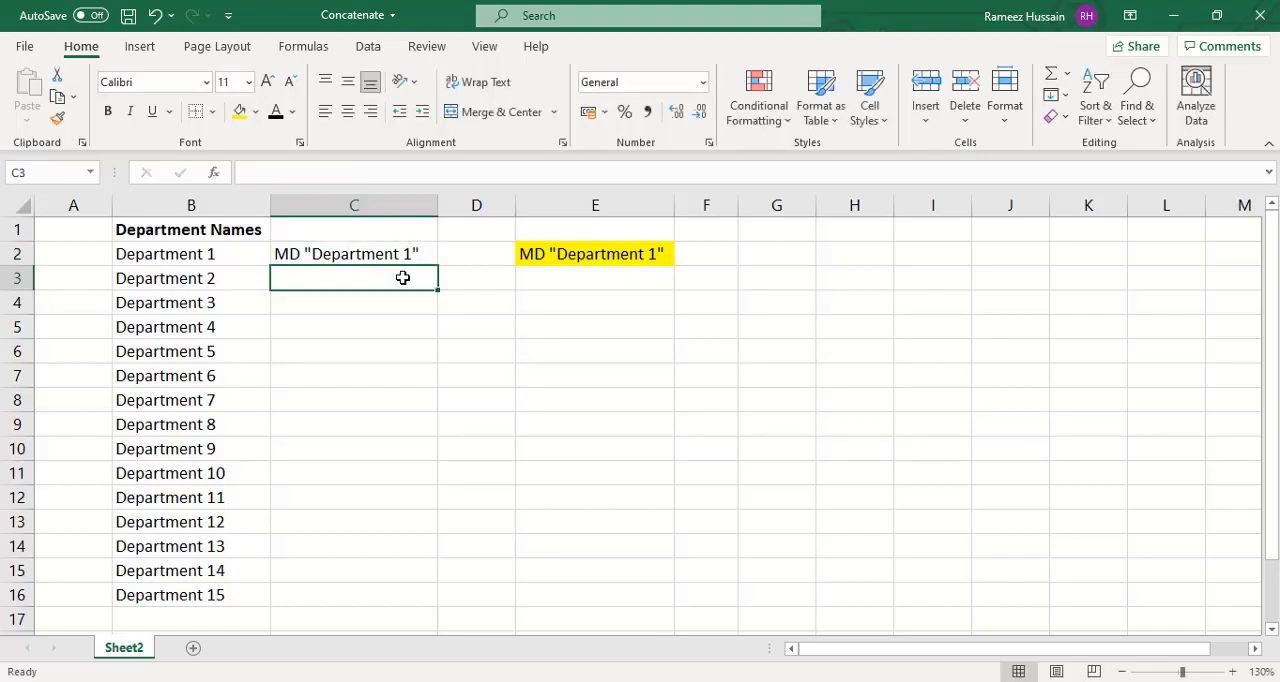
{"action": "key", "text": "ctrl+e"}
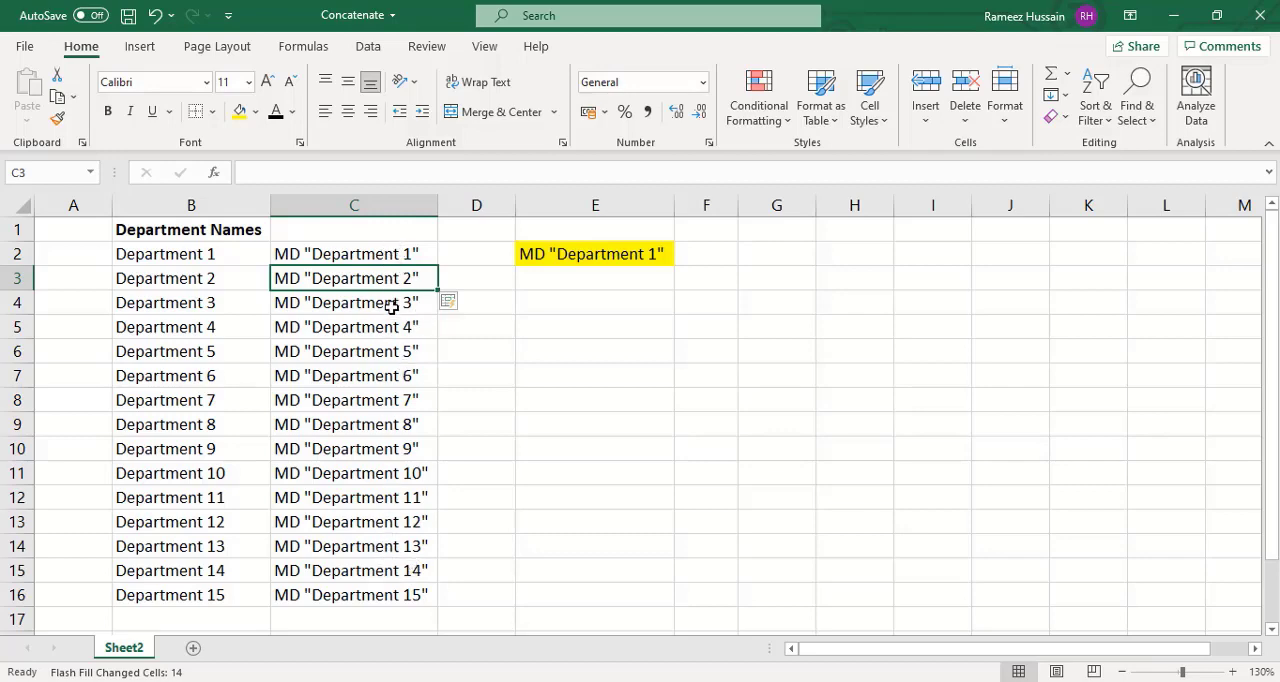
{"action": "left_click", "coordinate": [462, 256]}
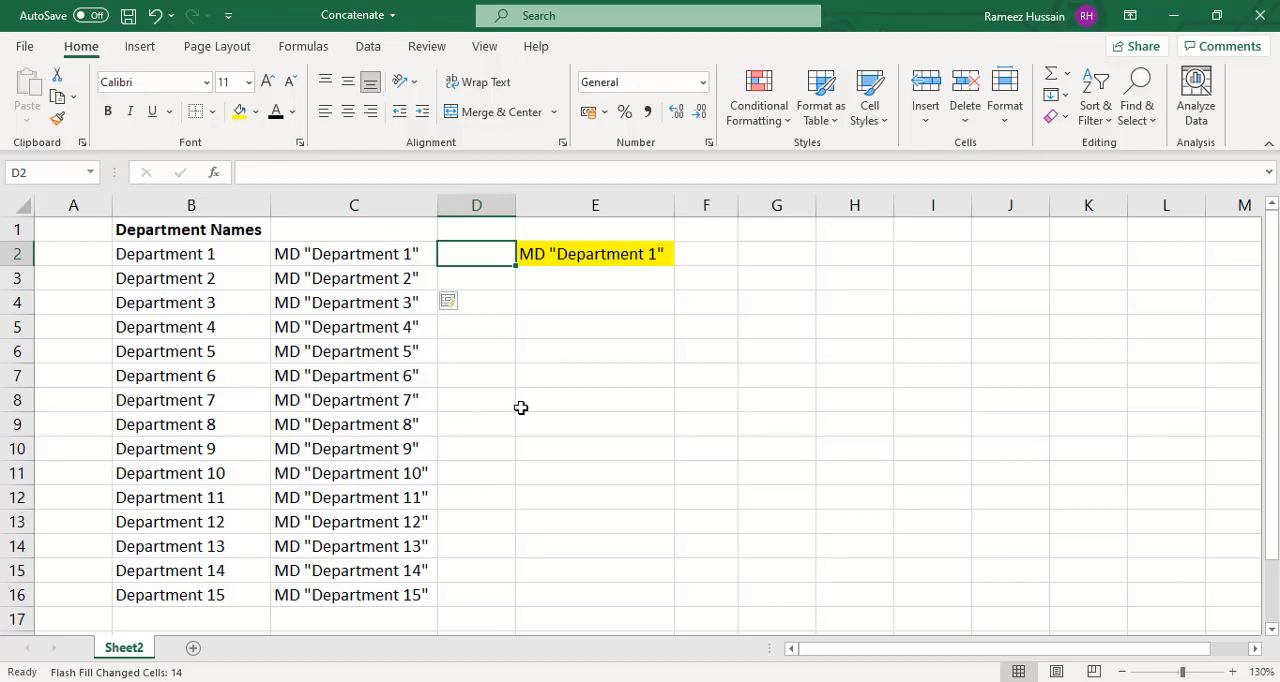
- Open an empty Notepad document and switch back to the Excel workbook
{"action": "key", "text": "super+r"}
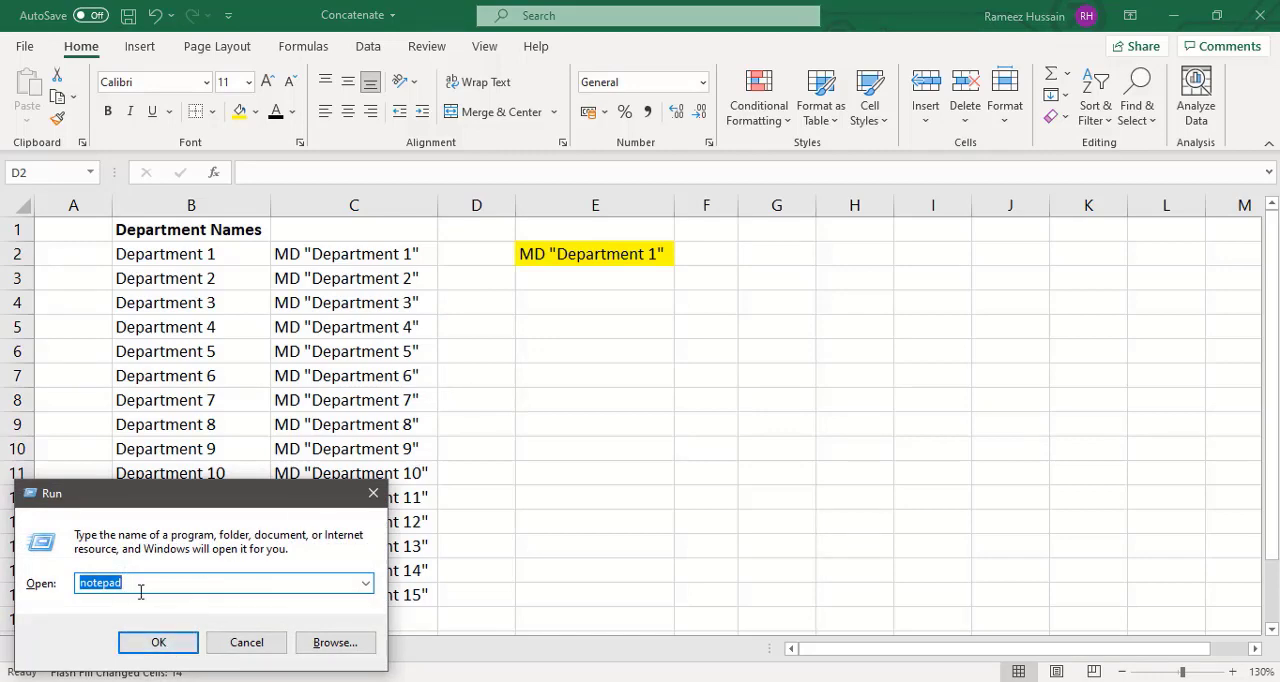
{"action": "left_click", "coordinate": [162, 644]}
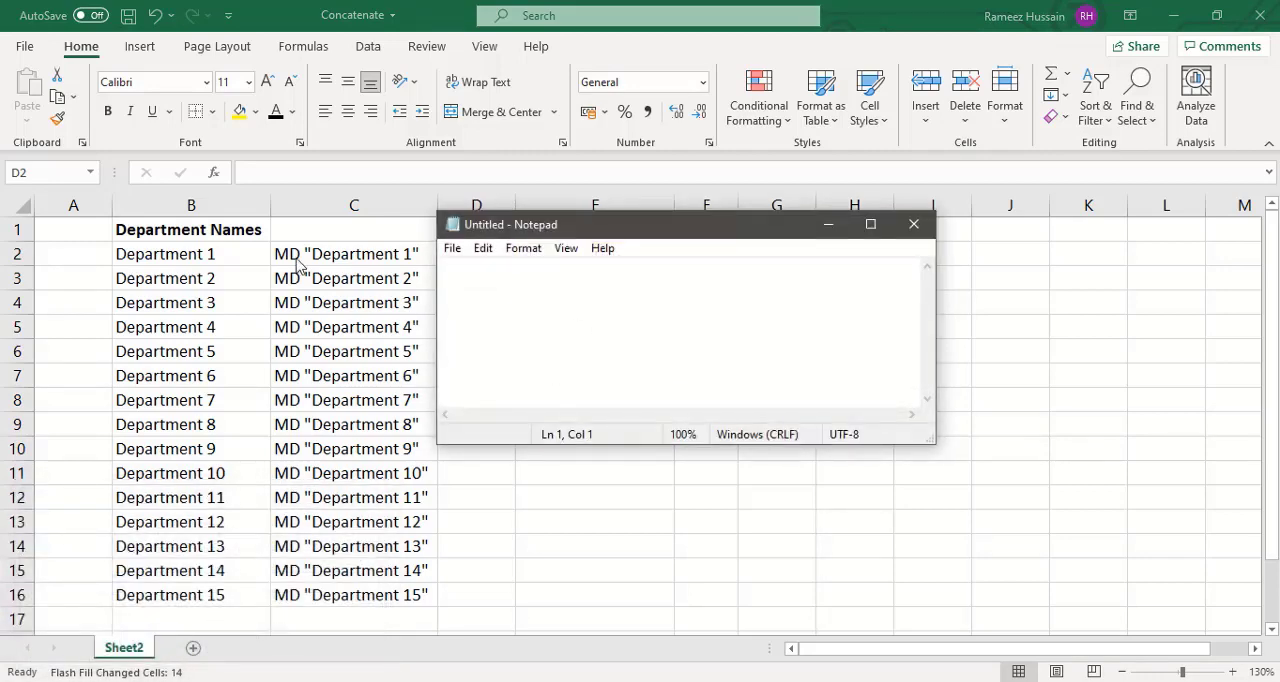
{"action": "key", "text": "alt+Tab"}
{"action": "type", "text": "`"}
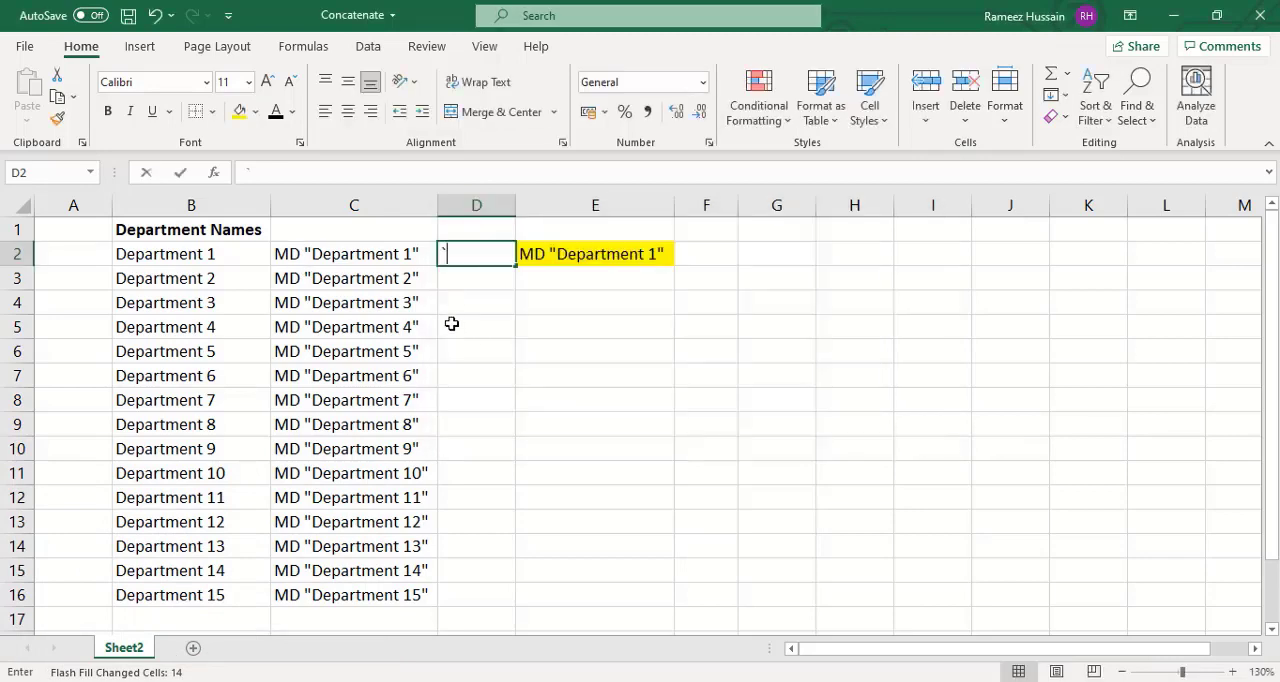
{"action": "key", "text": "Escape"}
- Copy the MD commands in C2:C16 and paste them into the empty Notepad document
{"action": "left_click", "coordinate": [395, 258]}
{"action": "key", "text": "ctrl+shift+Down"}
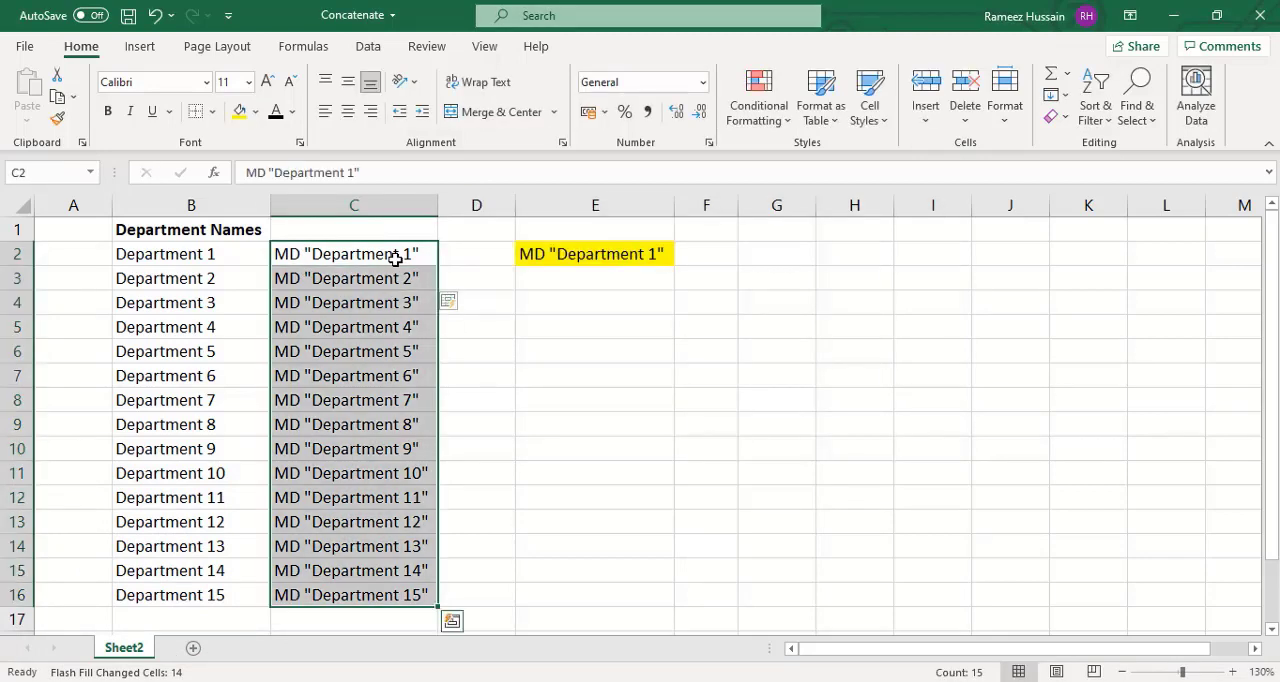
{"action": "key", "text": "ctrl+c"}
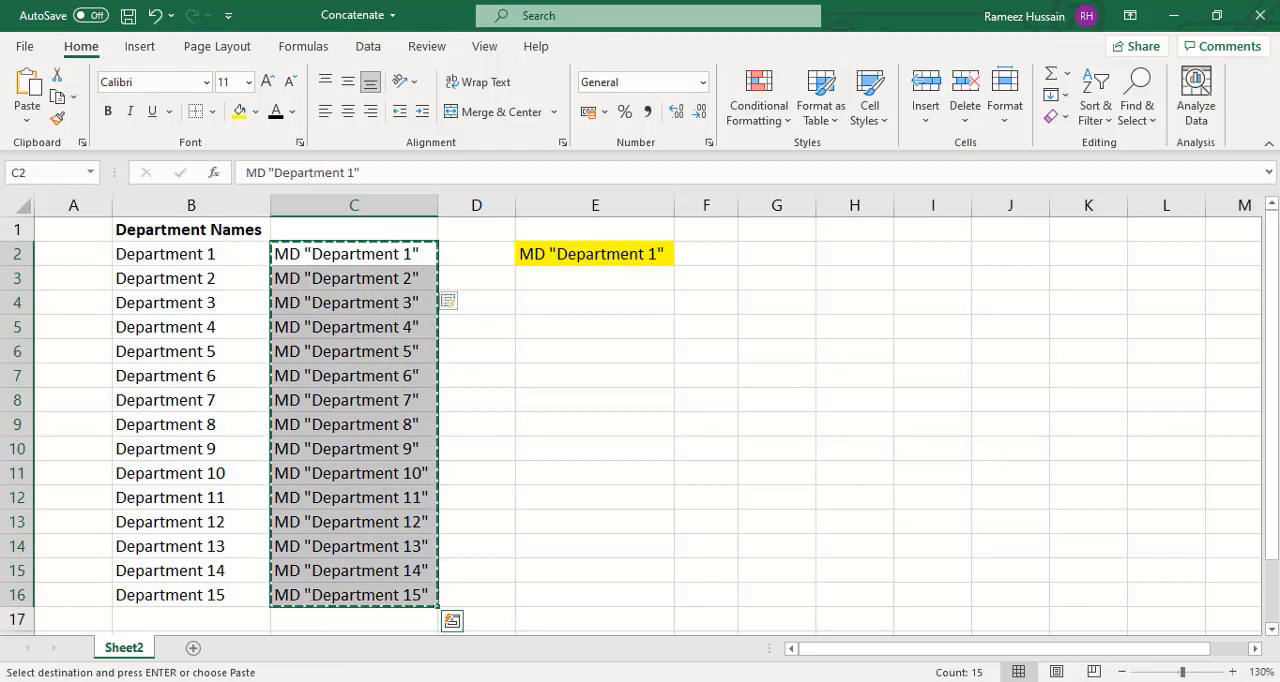
{"action": "key", "text": "alt+Tab"}
{"action": "key", "text": "ctrl+v"}
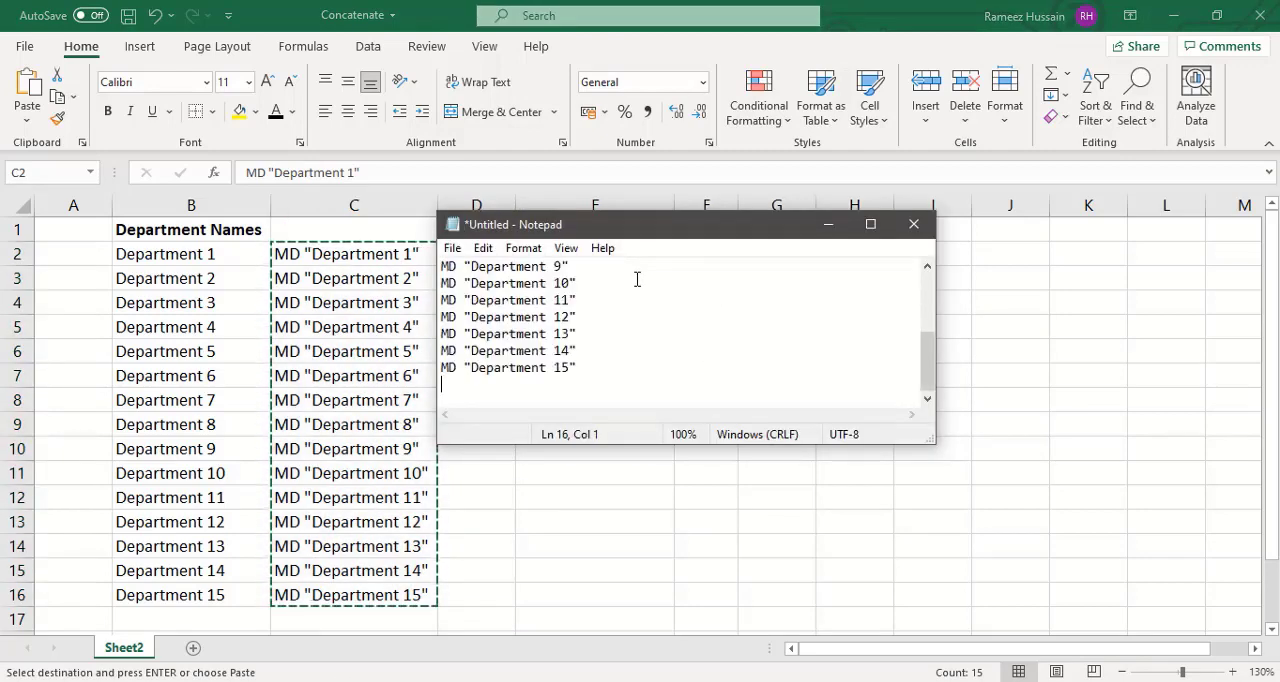
{"action": "scroll", "coordinate": [722, 291], "scroll_direction": "up", "scroll_amount": 3}
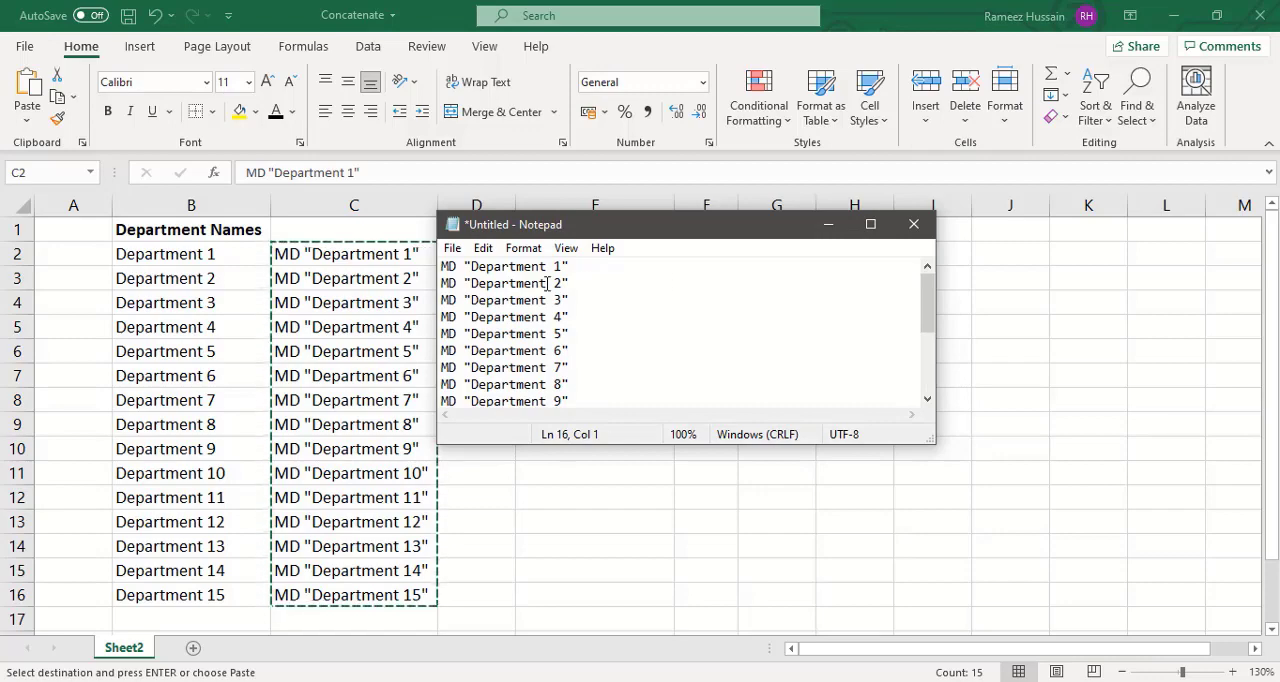
- Save the Notepad text as Magic.cmd in the Magic folder on the Desktop
{"action": "left_click", "coordinate": [452, 248]}
{"action": "left_click", "coordinate": [455, 250]}
{"action": "left_click", "coordinate": [455, 250]}
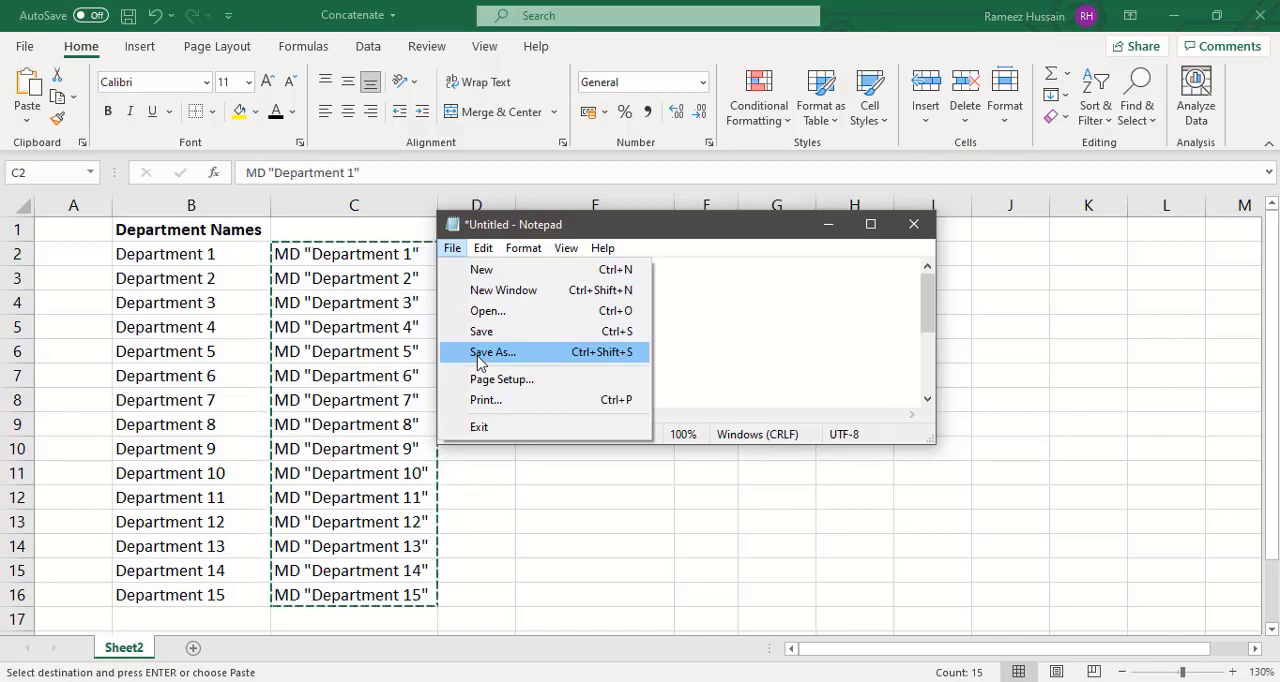
{"action": "left_click", "coordinate": [480, 360]}
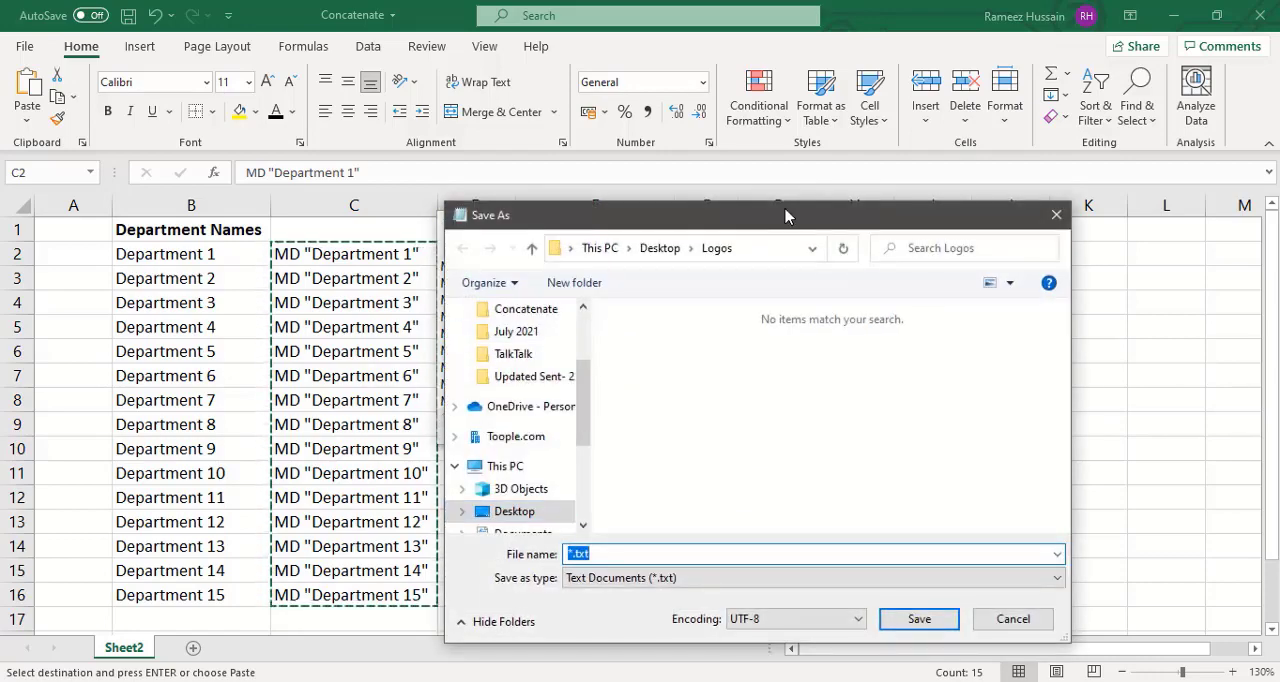
{"action": "left_click", "coordinate": [537, 515]}
{"action": "double_click", "coordinate": [659, 362]}
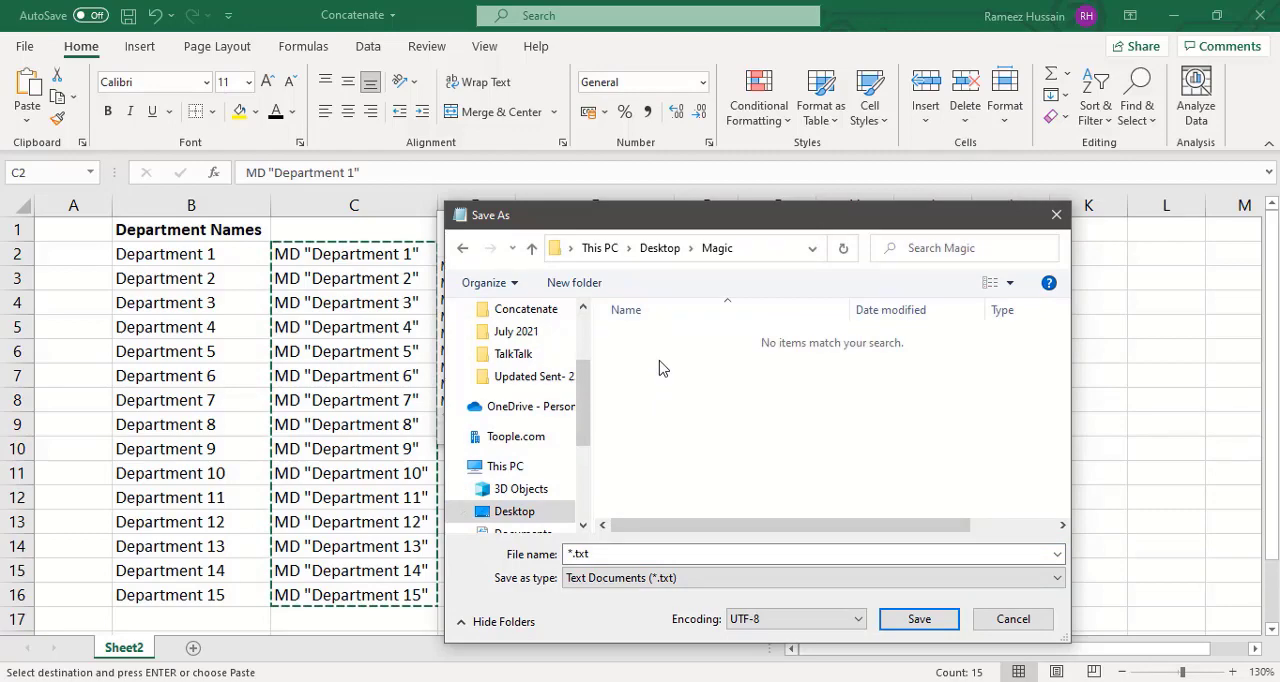
{"action": "left_click", "coordinate": [635, 554]}
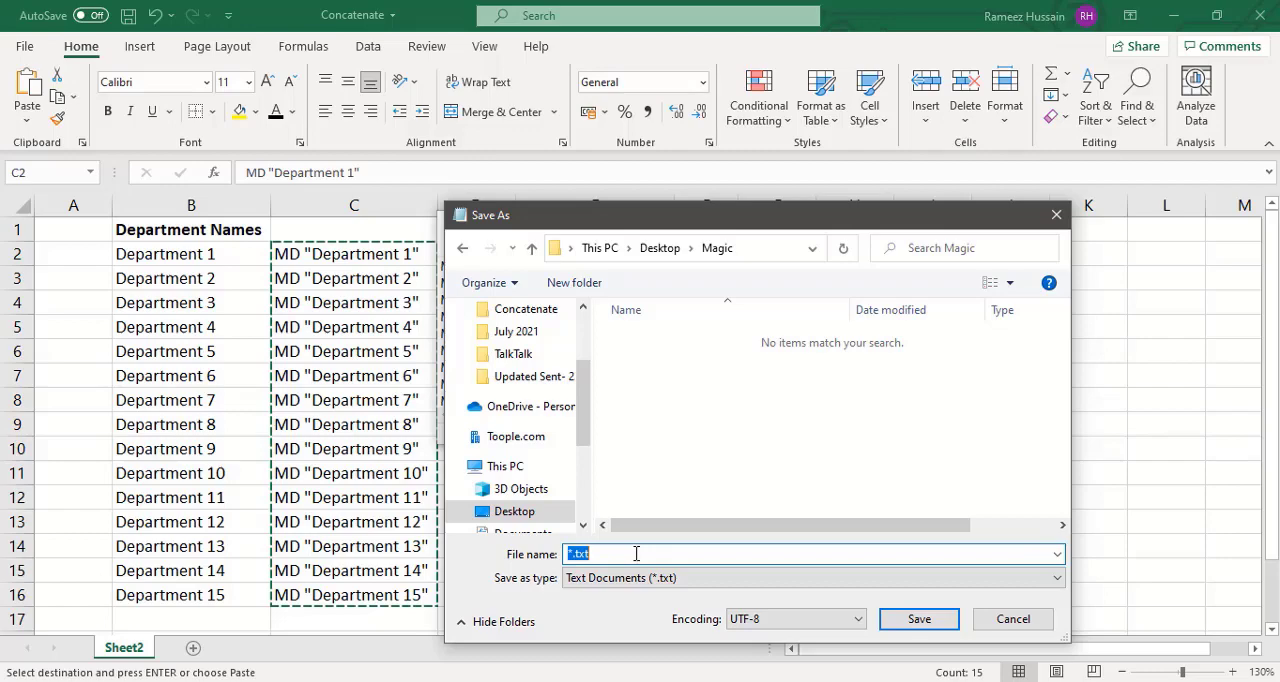
{"action": "type", "text": "Magic.cmd"}
{"action": "left_click", "coordinate": [920, 619]}
{"action": "left_click", "coordinate": [920, 619]}
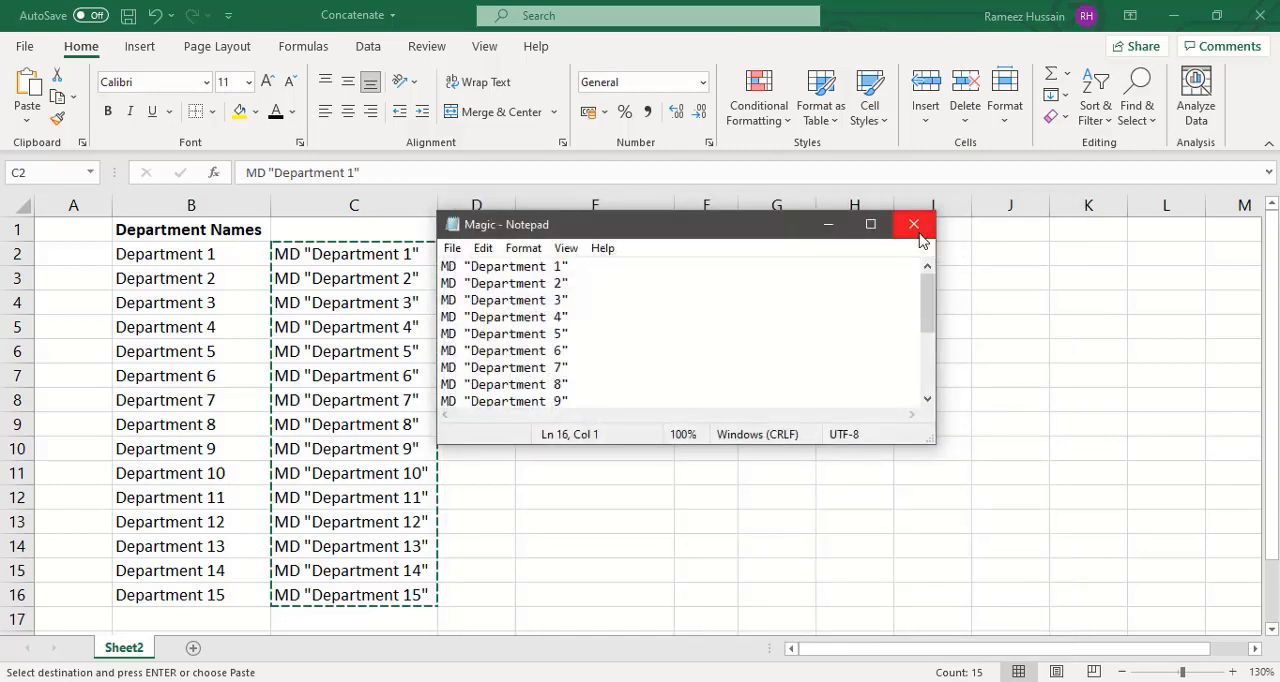
- Close Notepad and the Concatenate workbook, saving the workbook's changes
{"action": "left_click", "coordinate": [914, 225]}
{"action": "key", "text": "Escape"}
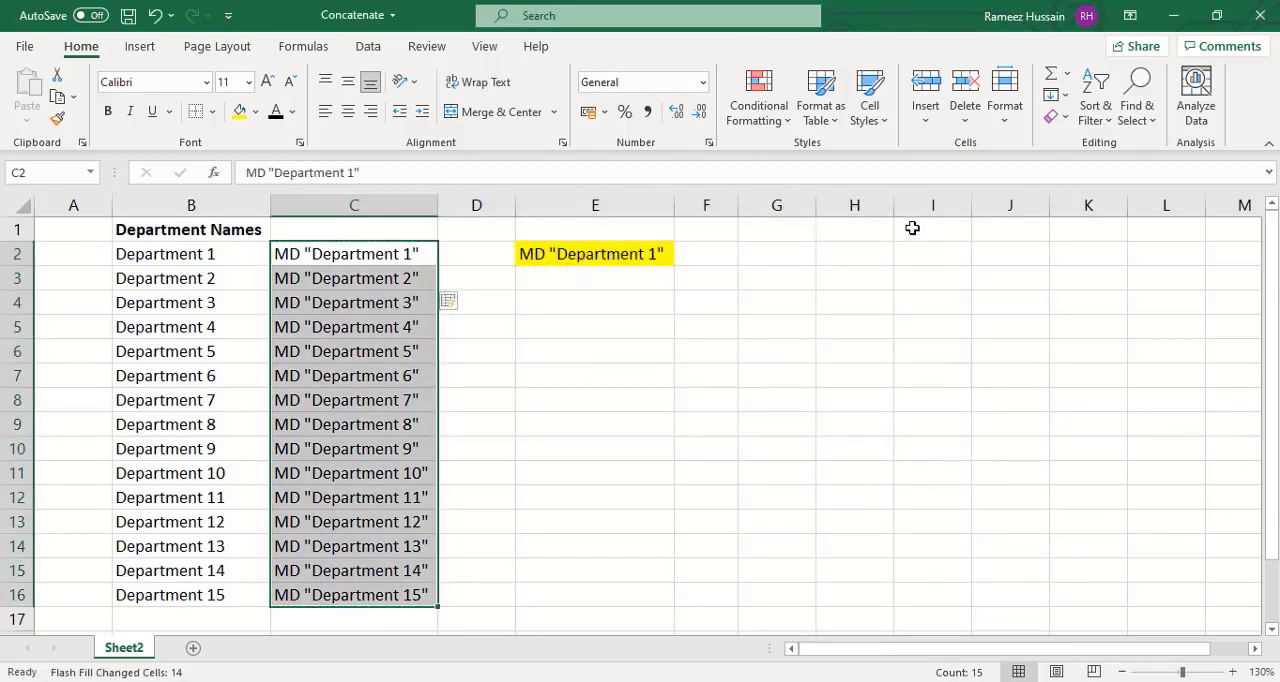
{"action": "left_click", "coordinate": [1264, 16]}
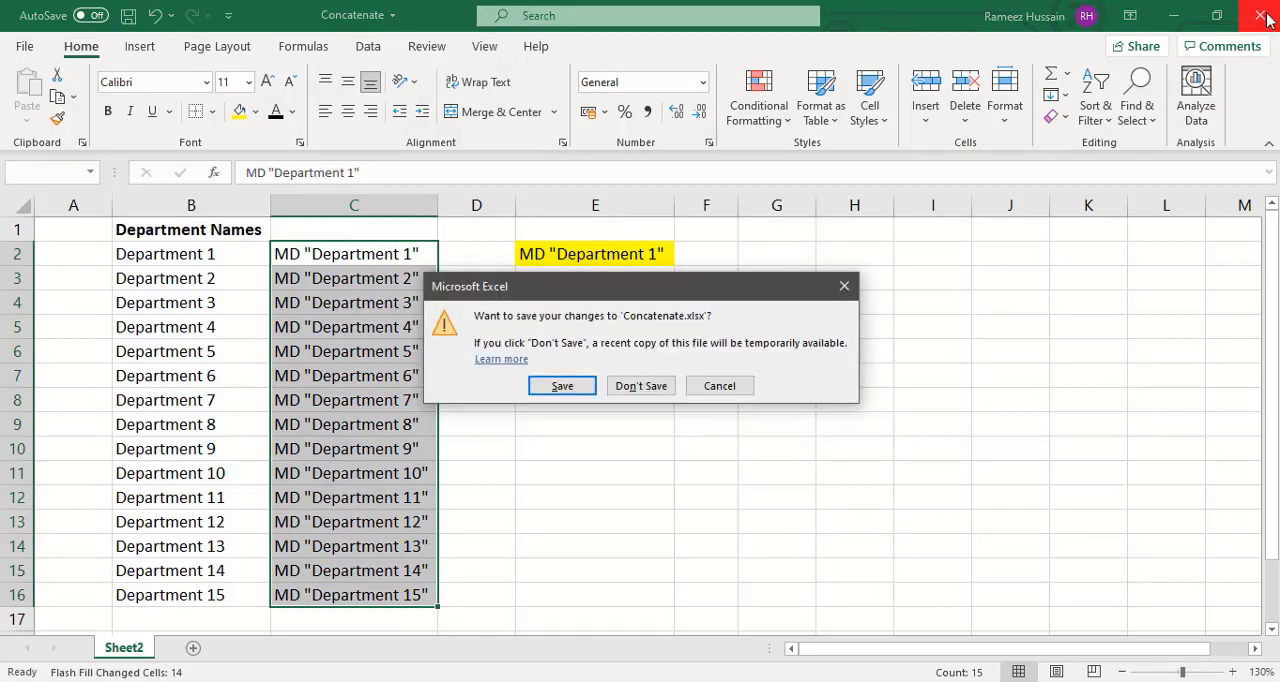
{"action": "left_click", "coordinate": [562, 386]}
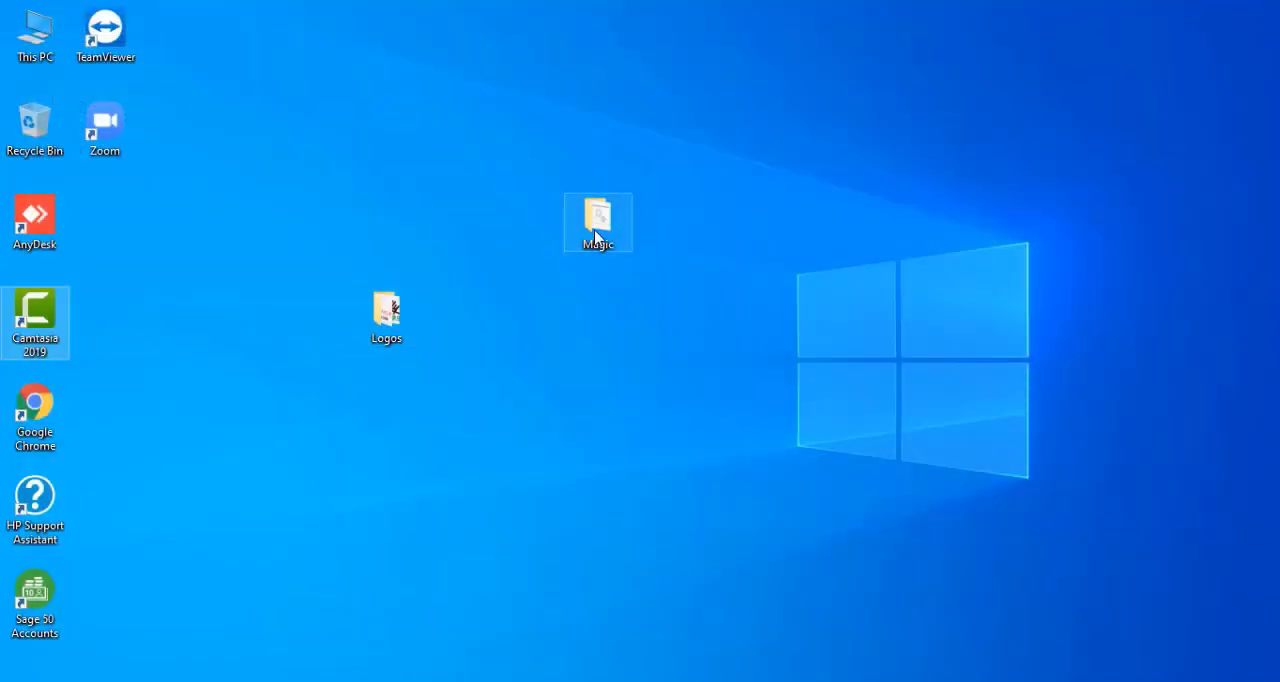
- Open the Magic folder on the desktop and run the Magic command script in it
{"action": "double_click", "coordinate": [596, 230]}
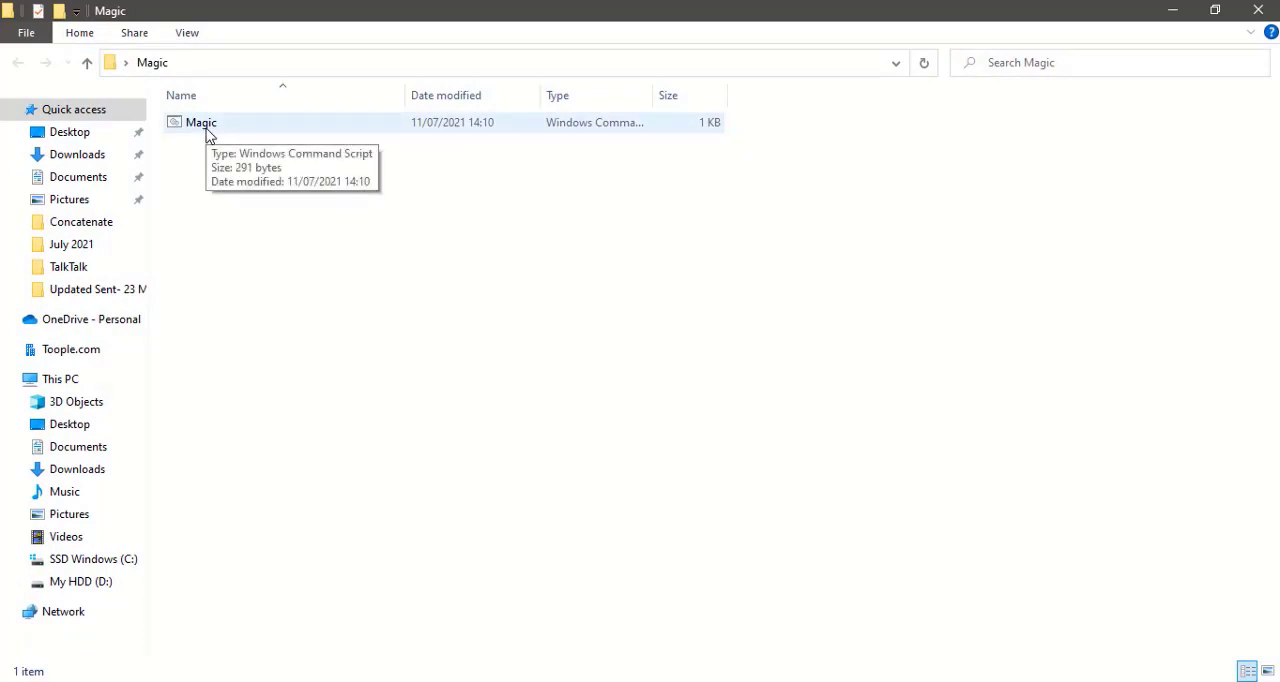
{"action": "left_click", "coordinate": [208, 136]}
{"action": "double_click", "coordinate": [208, 134]}
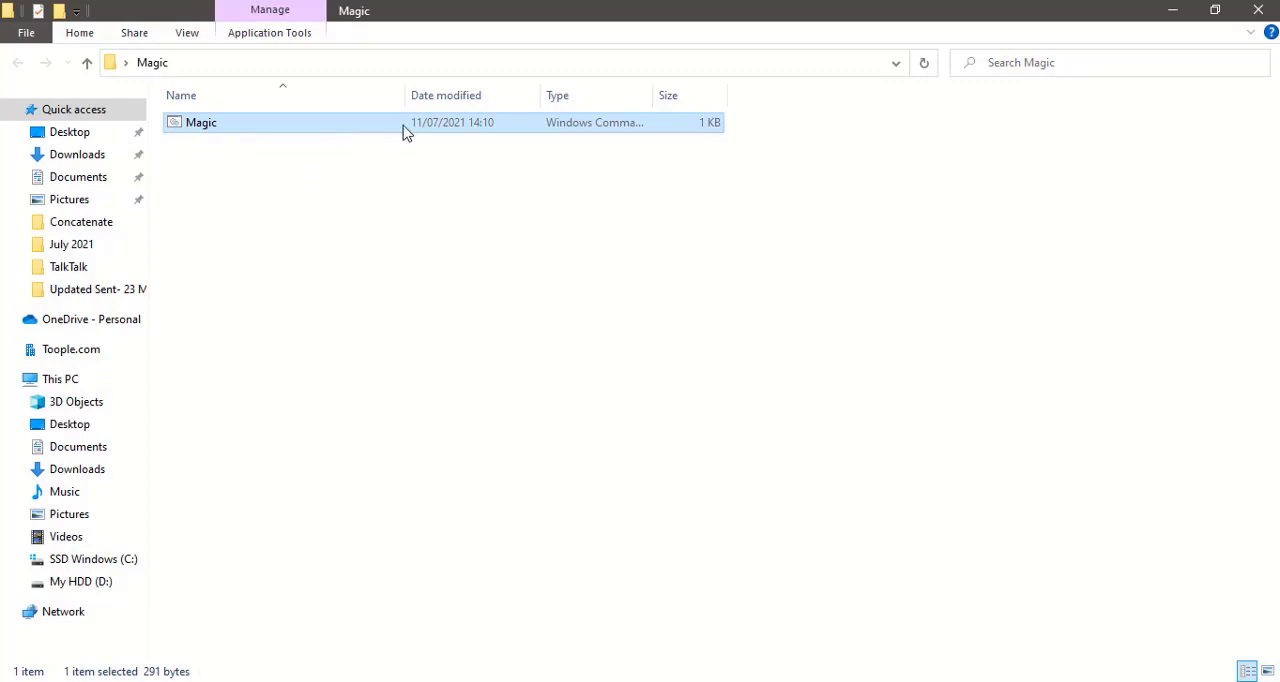